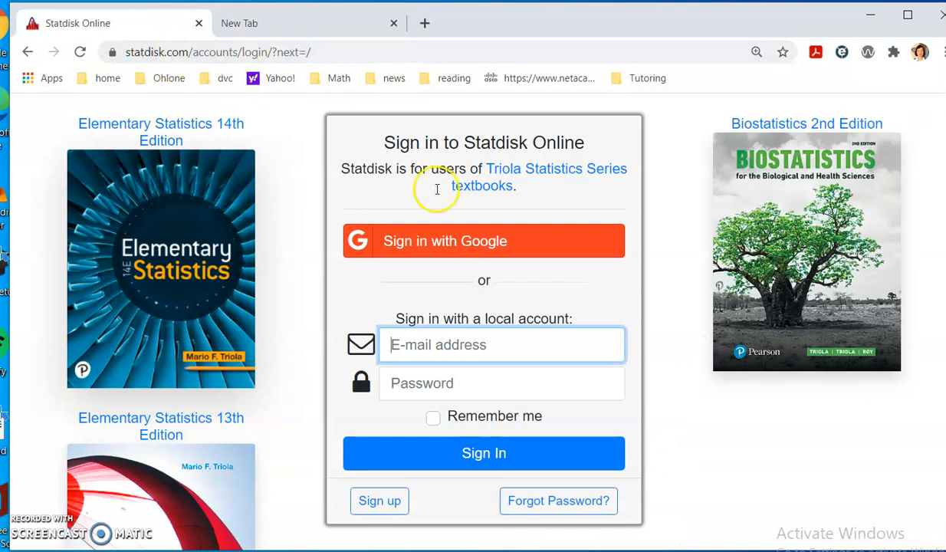
- Enter the account e-mail address in the Statdisk sign-in form, correcting a typo
{"action": "left_click", "coordinate": [441, 322]}
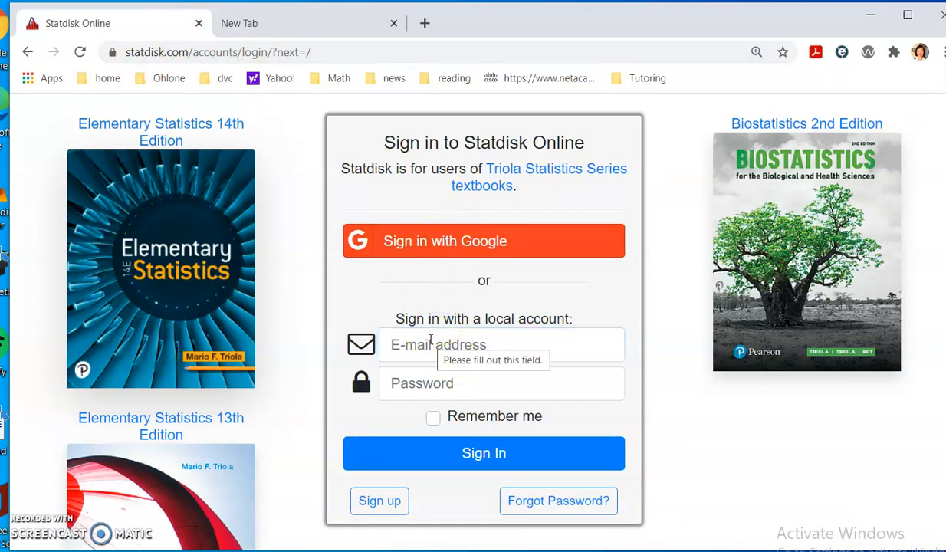
{"action": "left_click", "coordinate": [447, 342]}
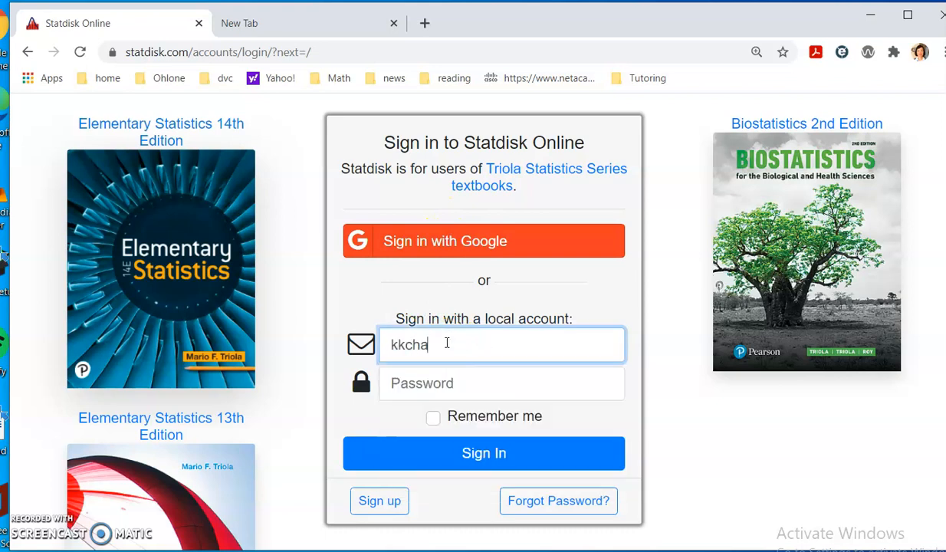
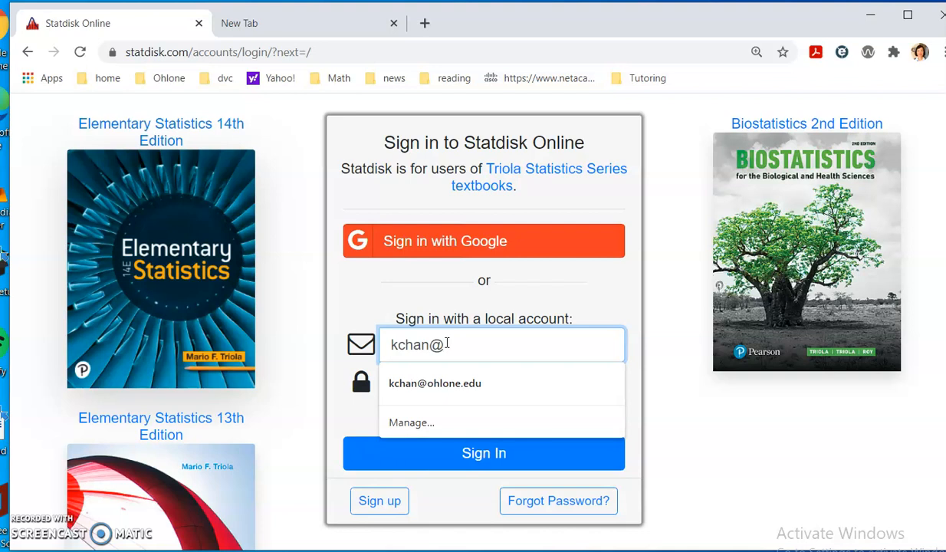
{"action": "key", "text": "Tab"}
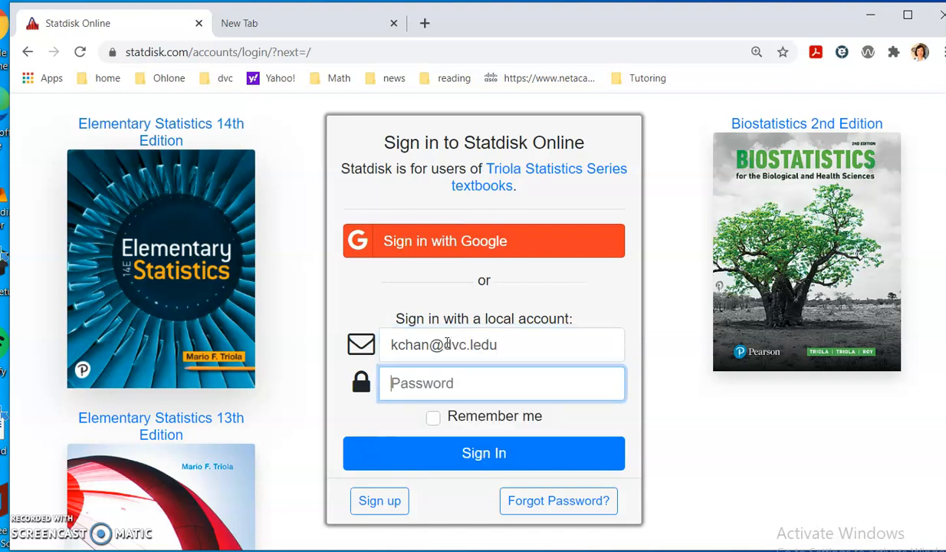
- Fix the e-mail ending, submit Sign In, and go back from the 403 CSRF page
{"action": "left_click_drag", "start_coordinate": [513, 345], "coordinate": [478, 346]}
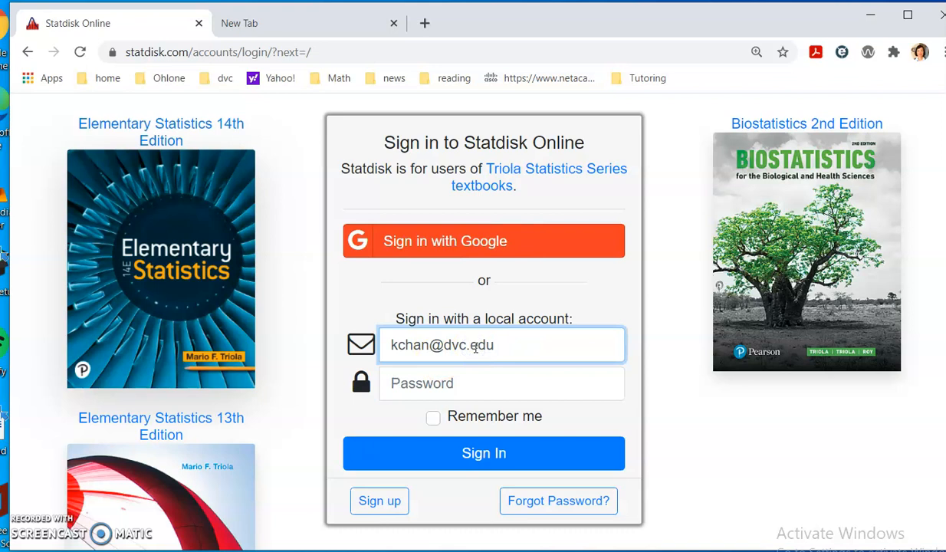
{"action": "left_click", "coordinate": [451, 381]}
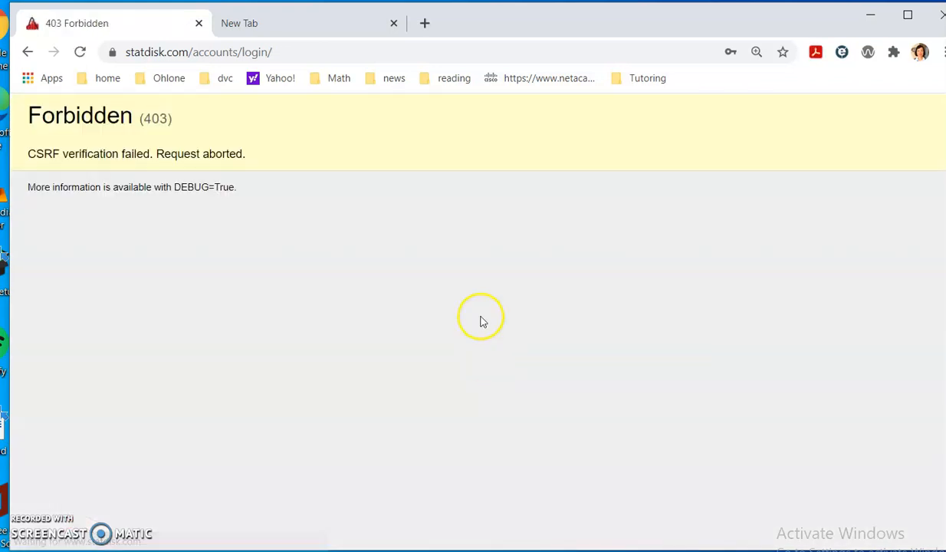
{"action": "left_click", "coordinate": [24, 53]}
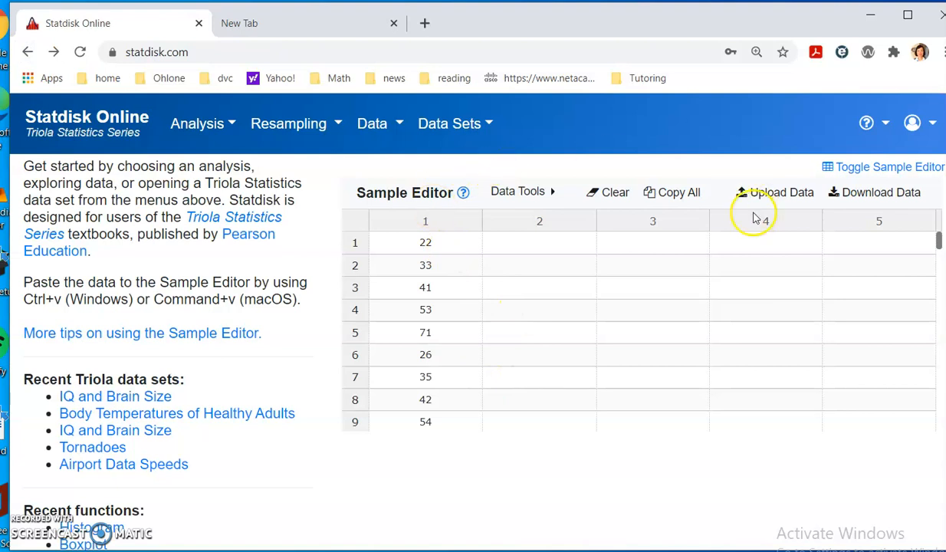
- Clear the Sample Editor and paste the 30 commute times into column 1, starting at row 1
{"action": "left_click", "coordinate": [617, 196]}
{"action": "left_click", "coordinate": [566, 160]}
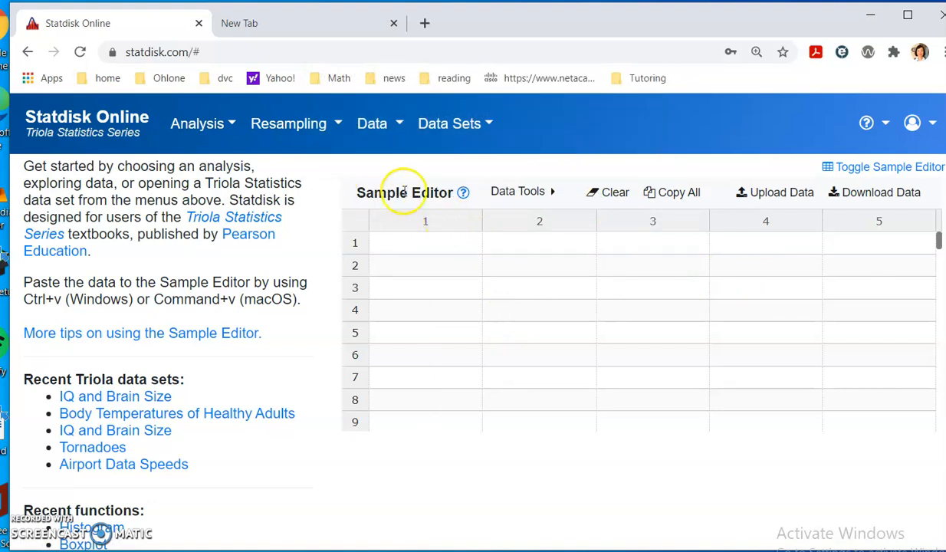
{"action": "left_click", "coordinate": [445, 239]}
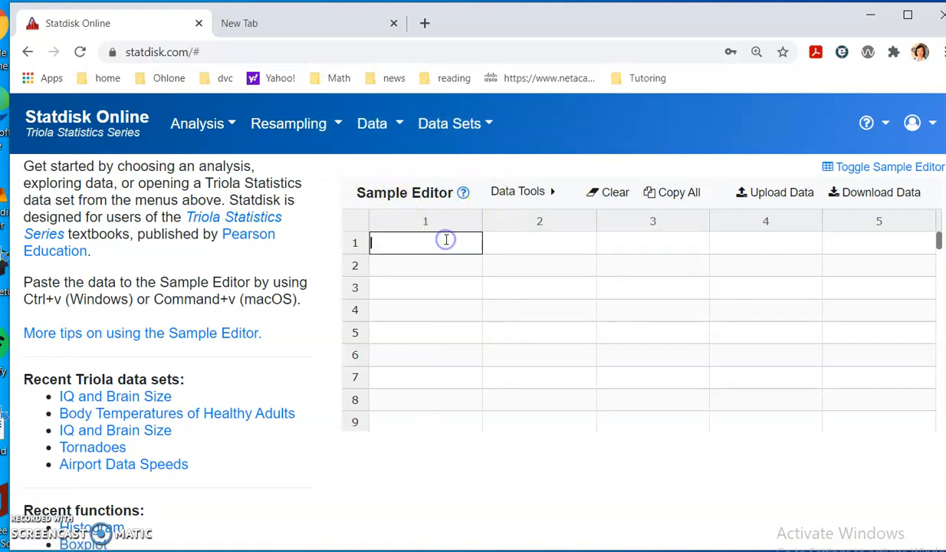
{"action": "key", "text": "ctrl+v"}
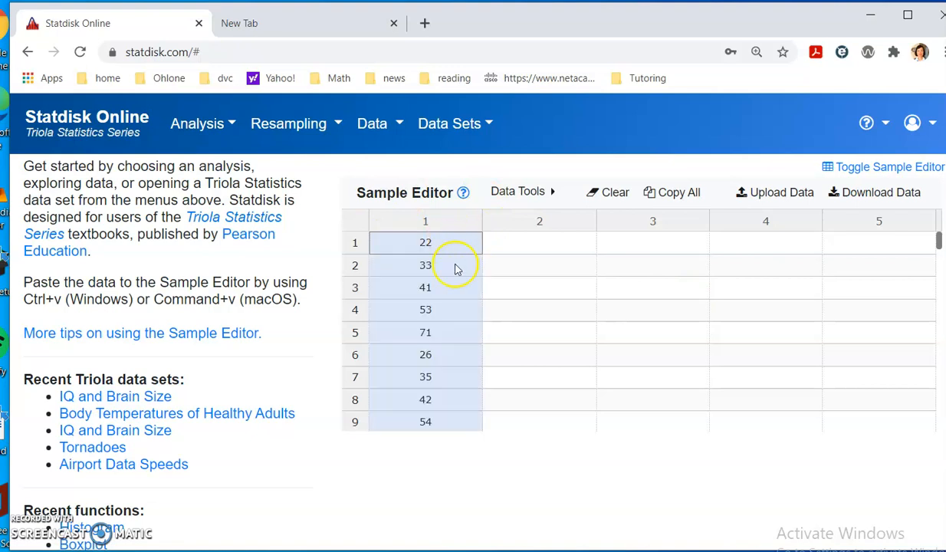
{"action": "scroll", "coordinate": [490, 293], "scroll_direction": "down", "scroll_amount": 9}
{"action": "scroll", "coordinate": [473, 316], "scroll_direction": "up", "scroll_amount": 3}
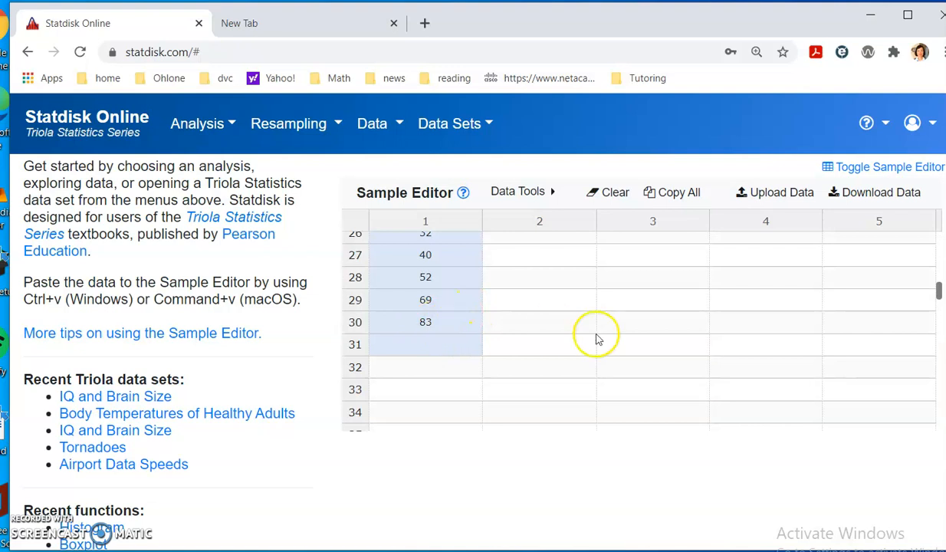
{"action": "scroll", "coordinate": [511, 331], "scroll_direction": "up", "scroll_amount": 8}
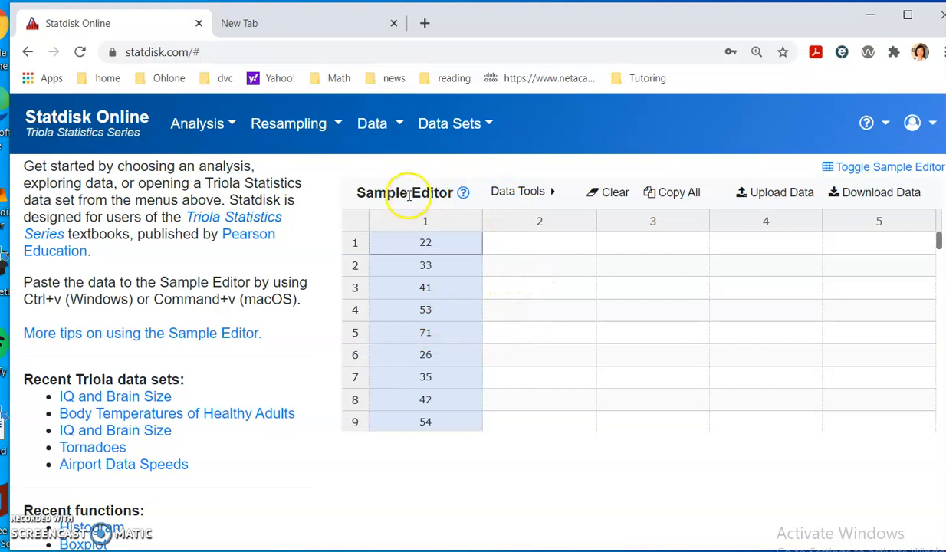
{"action": "left_click", "coordinate": [374, 129]}
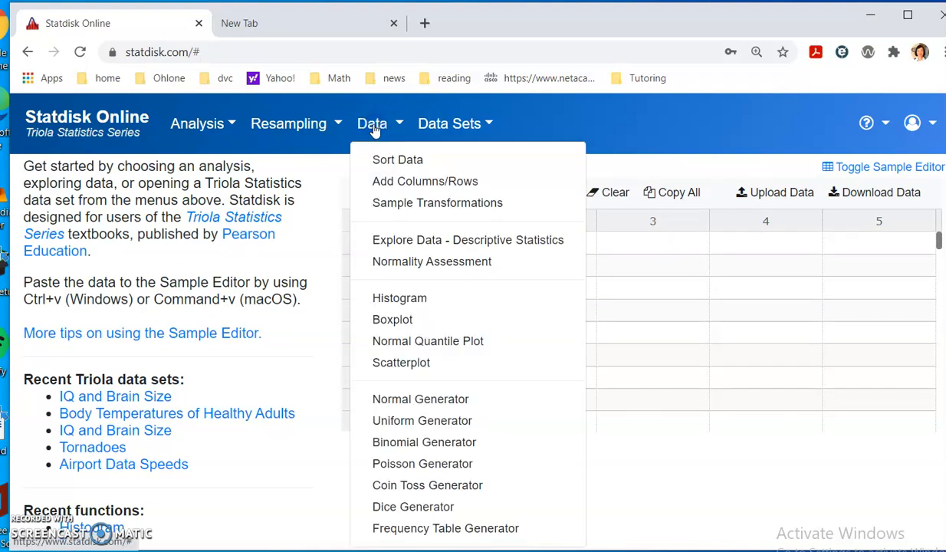
- Start a new Histogram from the Data menu, briefly showing and hiding the Sample Editor
{"action": "left_click", "coordinate": [386, 298]}
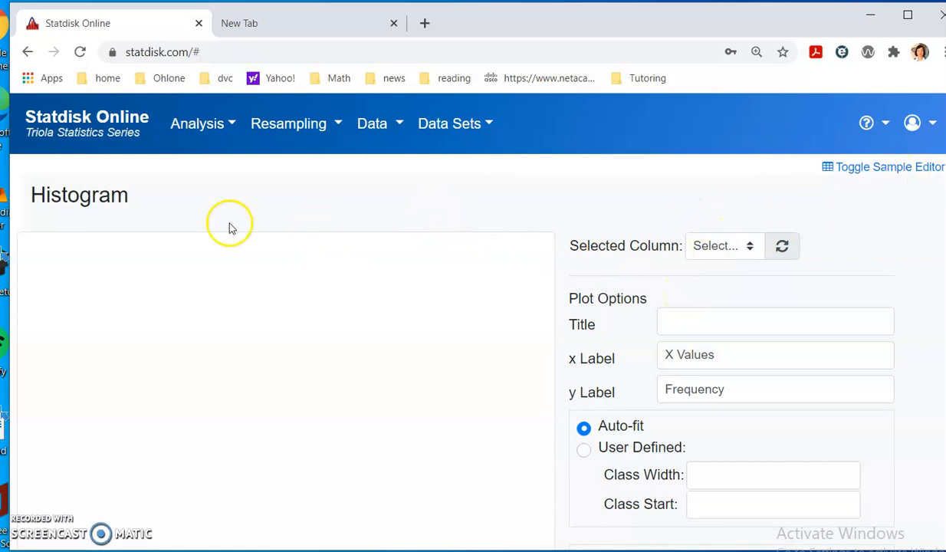
{"action": "left_click", "coordinate": [905, 173]}
{"action": "left_click", "coordinate": [874, 172]}
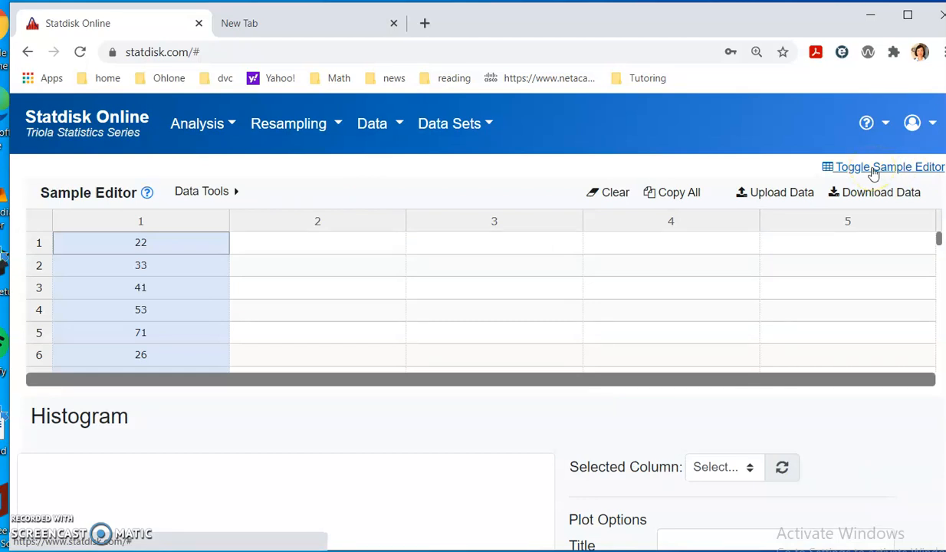
{"action": "left_click", "coordinate": [874, 171]}
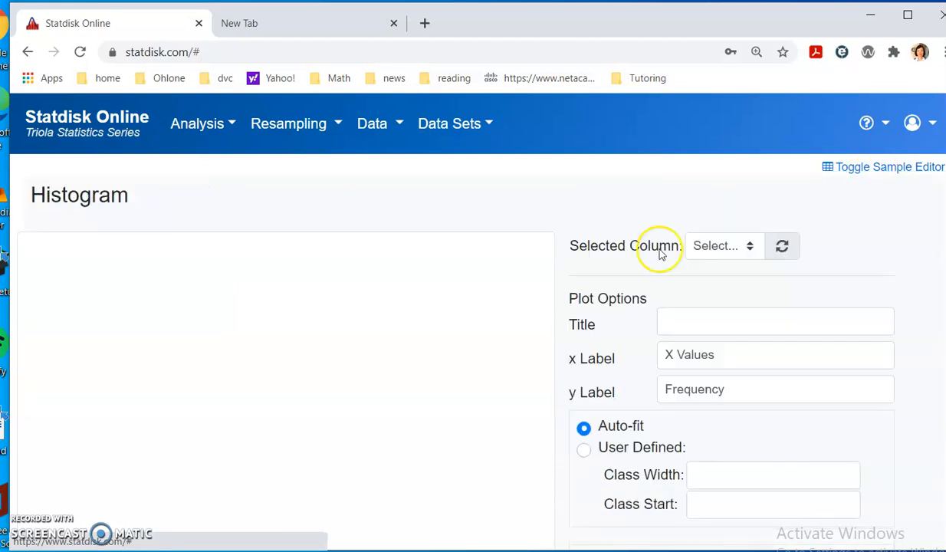
- Choose column 1 as the plotted data, producing the title 'Histogram of Column 1 (n=30)'
{"action": "left_click", "coordinate": [739, 247]}
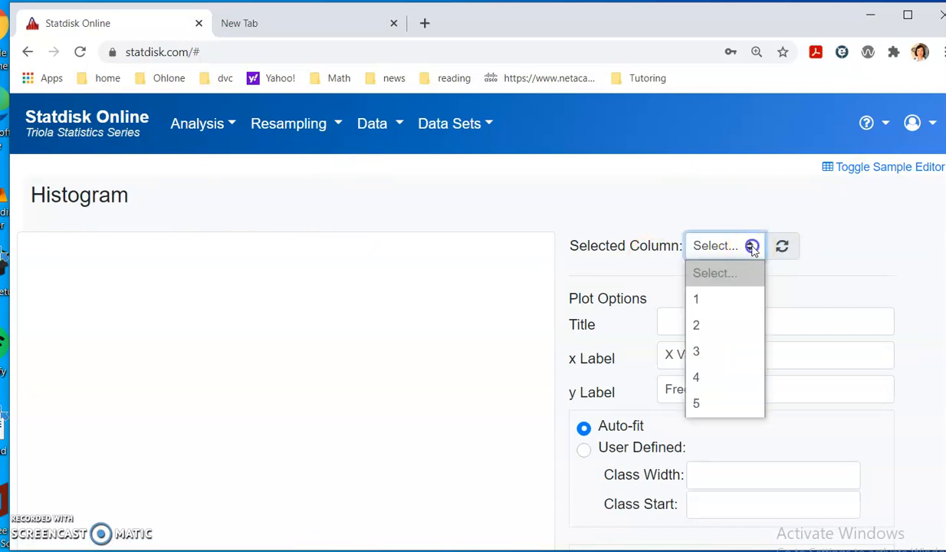
{"action": "left_click", "coordinate": [710, 300]}
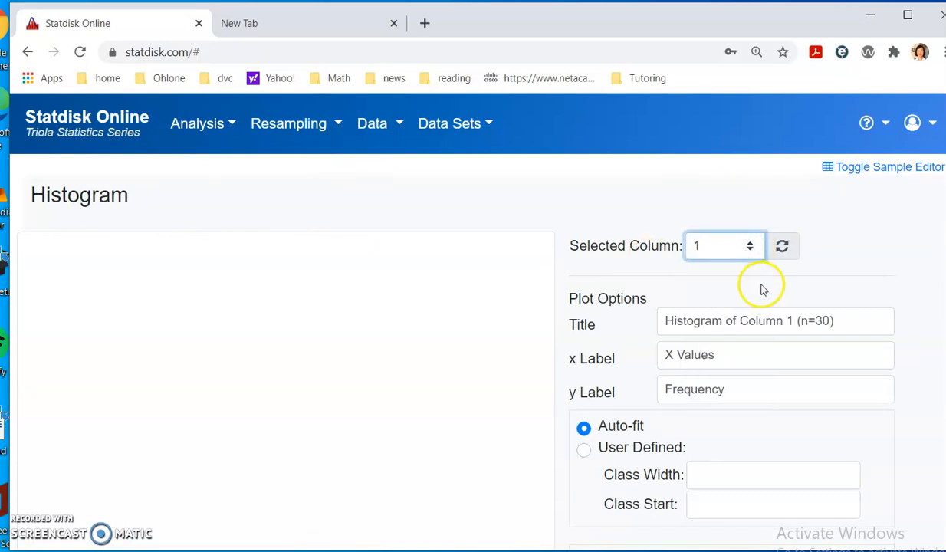
{"action": "scroll", "coordinate": [758, 317], "scroll_direction": "down", "scroll_amount": 1}
{"action": "left_click_drag", "start_coordinate": [670, 242], "coordinate": [857, 241]}
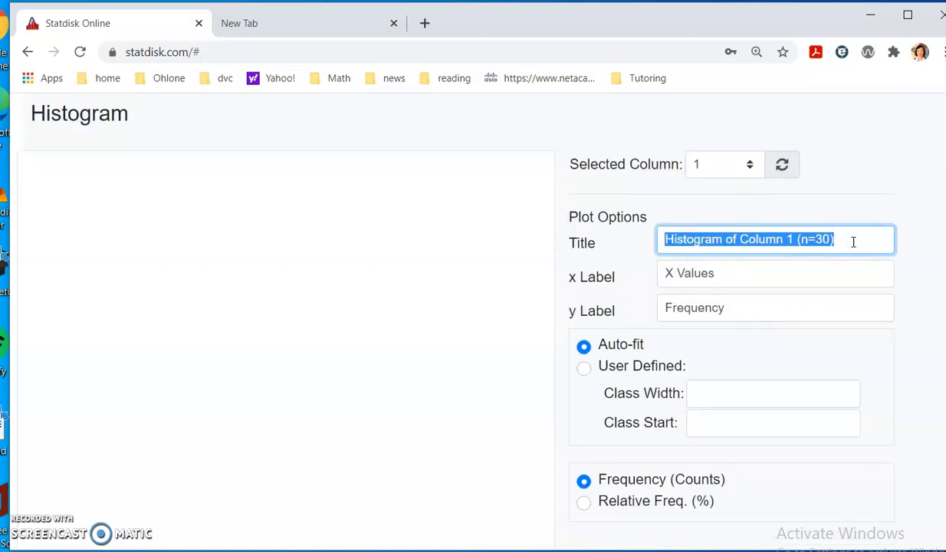
- Retitle the plot 'Histogram of commute time' and replace X Values with the 'commute time (min' label
{"action": "type", "text": "Hist"}
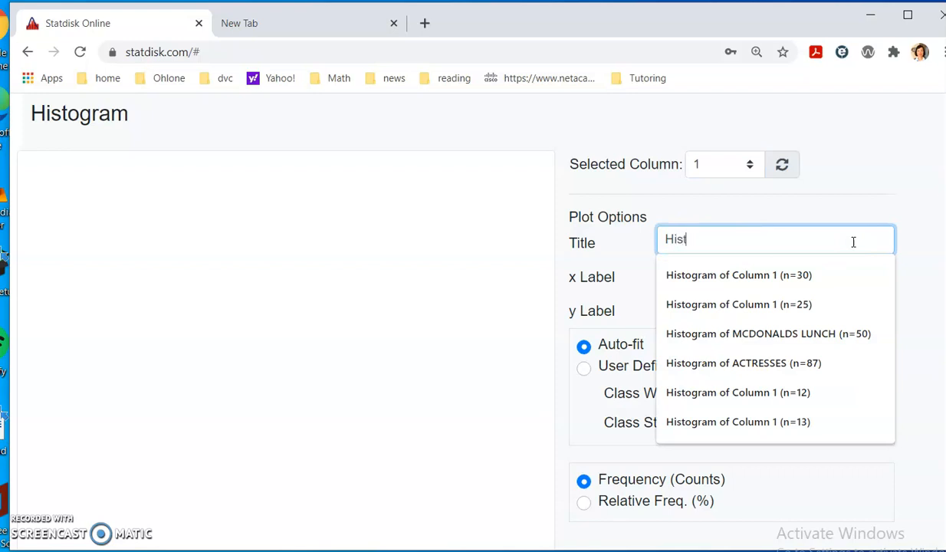
{"action": "type", "text": "ogram of commute"}
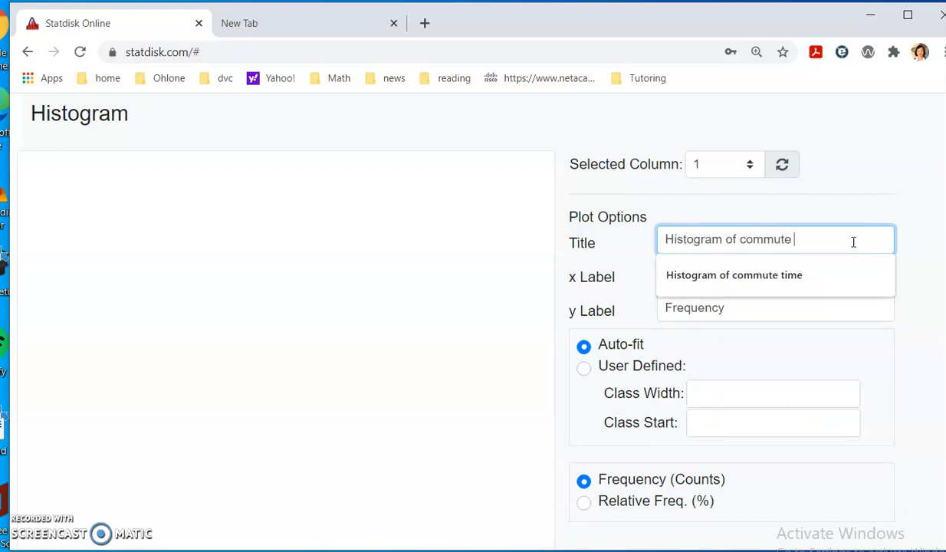
{"action": "type", "text": " time"}
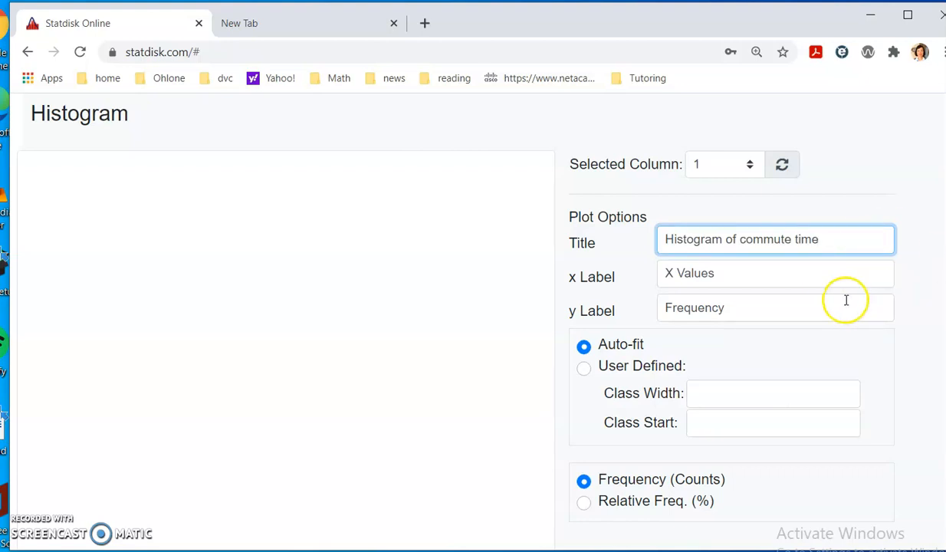
{"action": "left_click_drag", "start_coordinate": [755, 277], "coordinate": [640, 278]}
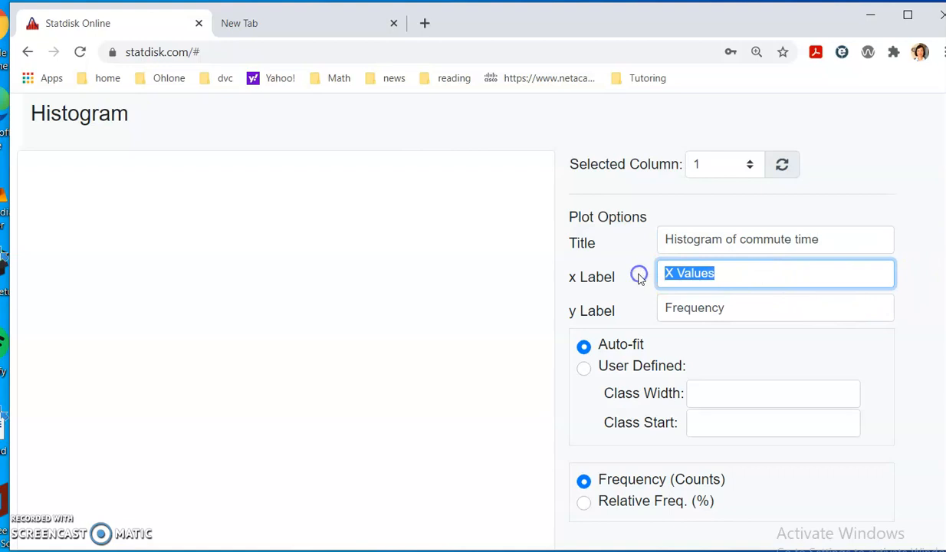
{"action": "type", "text": "Commu"}
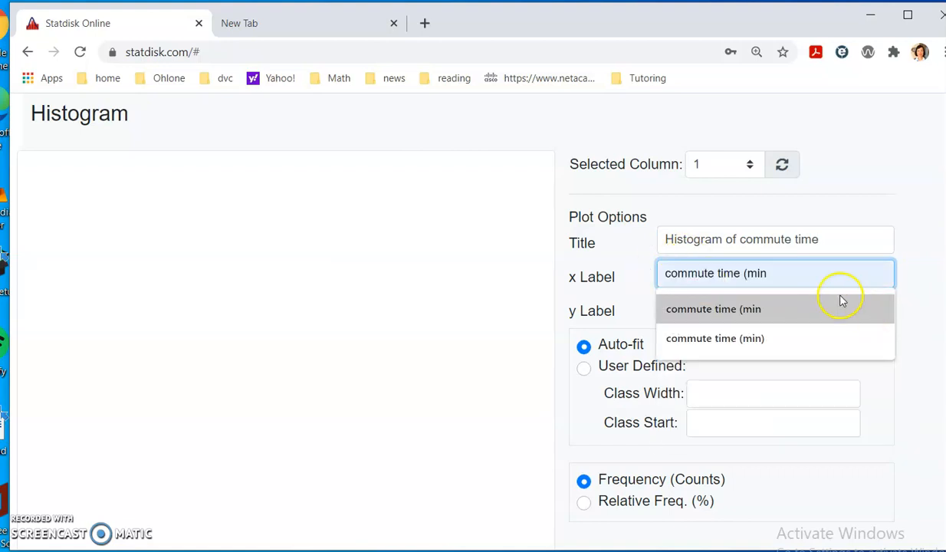
{"action": "left_click", "coordinate": [766, 310]}
{"action": "left_click", "coordinate": [747, 310]}
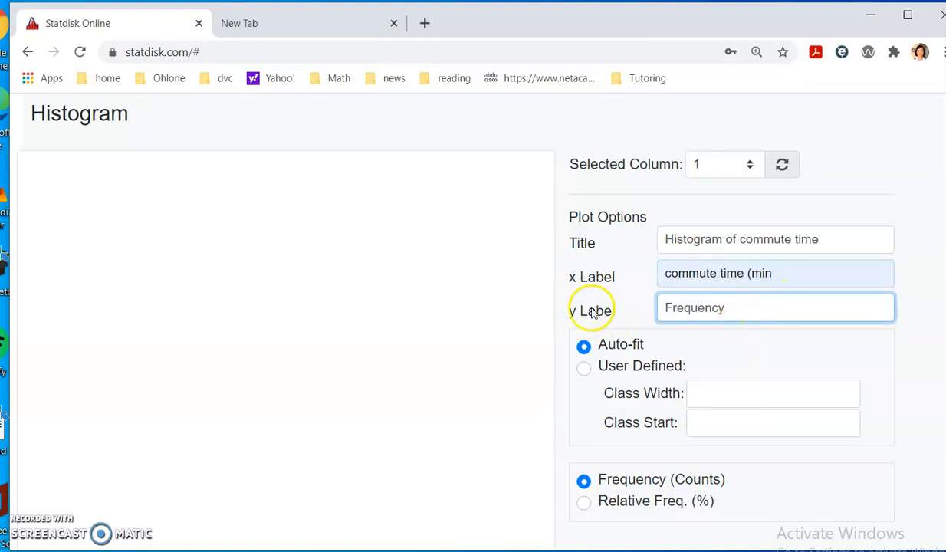
- Switch the histogram classes to User Defined
{"action": "scroll", "coordinate": [809, 374], "scroll_direction": "down", "scroll_amount": 1}
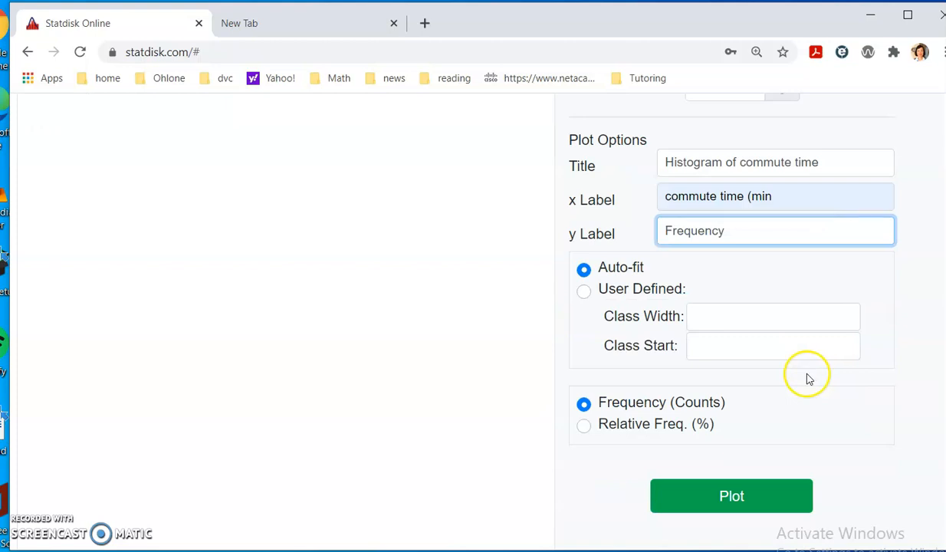
{"action": "left_click", "coordinate": [584, 287]}
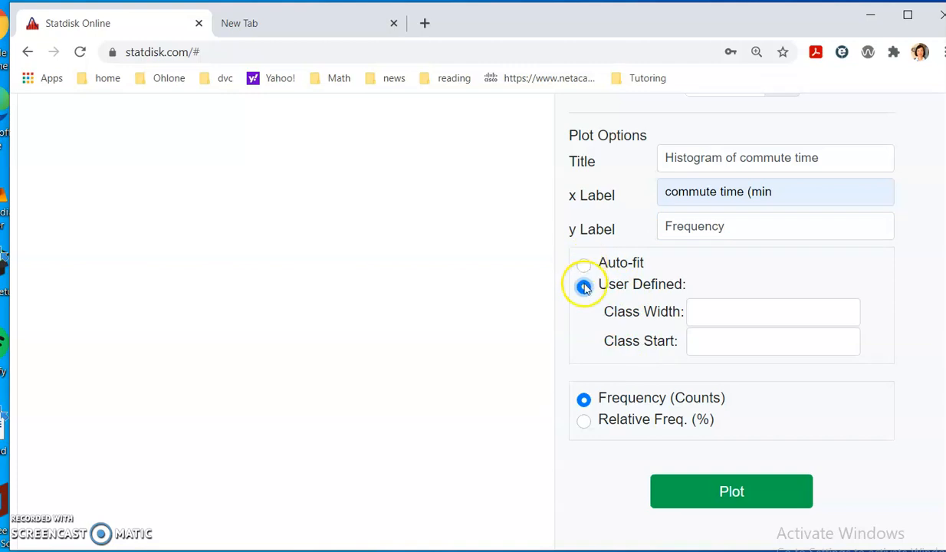
{"action": "scroll", "coordinate": [638, 285], "scroll_direction": "up", "scroll_amount": 1}
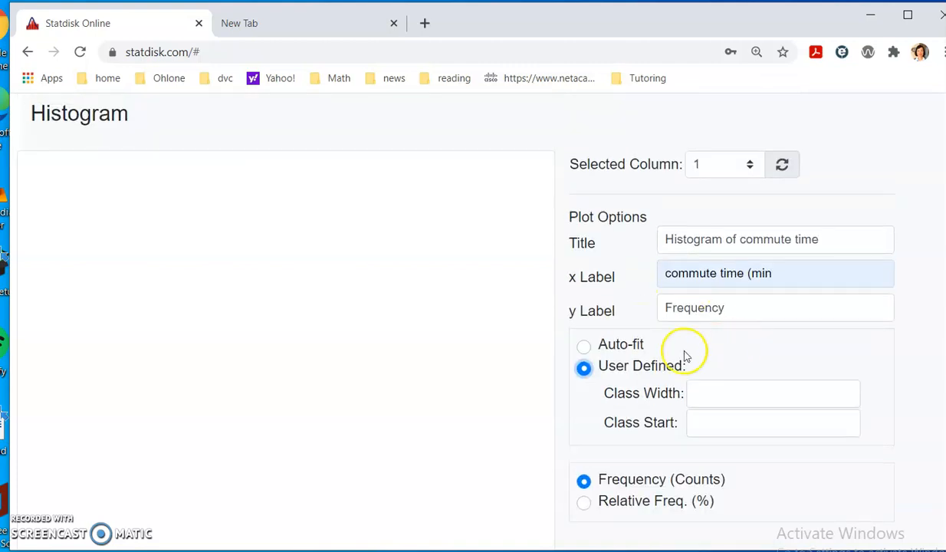
{"action": "scroll", "coordinate": [665, 359], "scroll_direction": "down", "scroll_amount": 1}
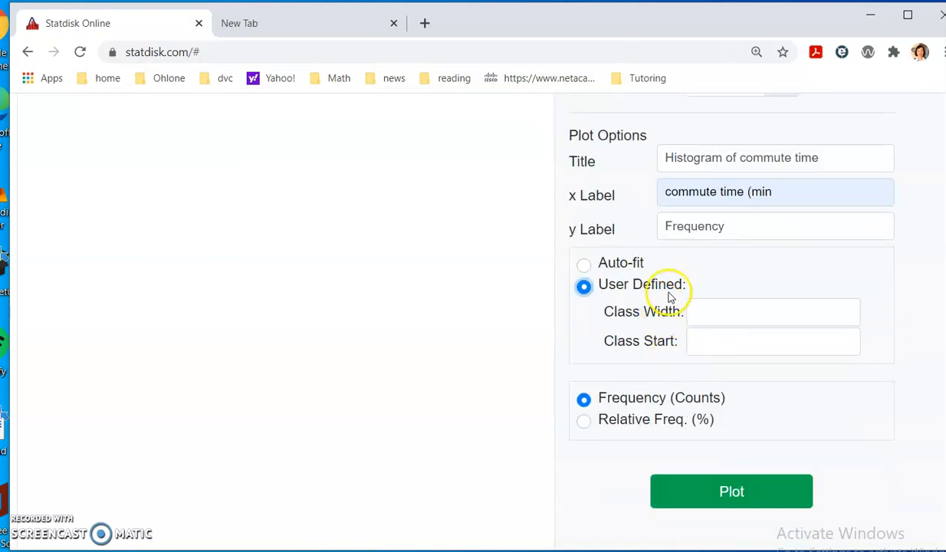
{"action": "left_click", "coordinate": [708, 313]}
{"action": "left_click", "coordinate": [726, 264]}
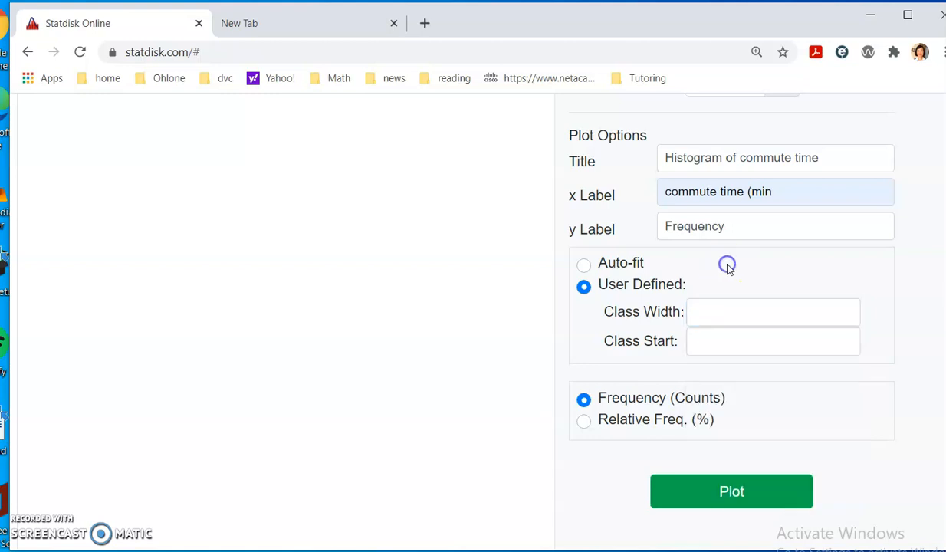
- Show and then hide the data grid to review the pasted commute times
{"action": "left_click", "coordinate": [695, 341]}
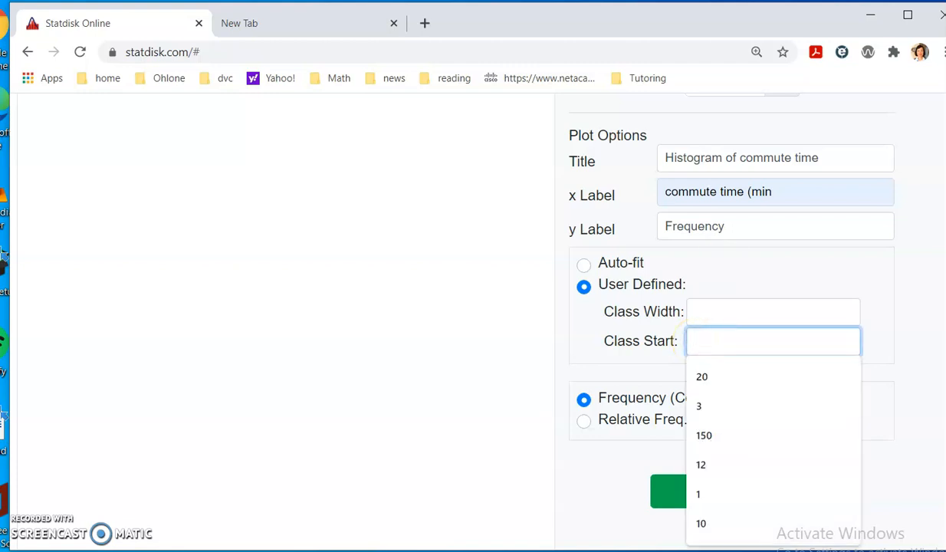
{"action": "scroll", "coordinate": [805, 170], "scroll_direction": "up", "scroll_amount": 3}
{"action": "left_click", "coordinate": [904, 168]}
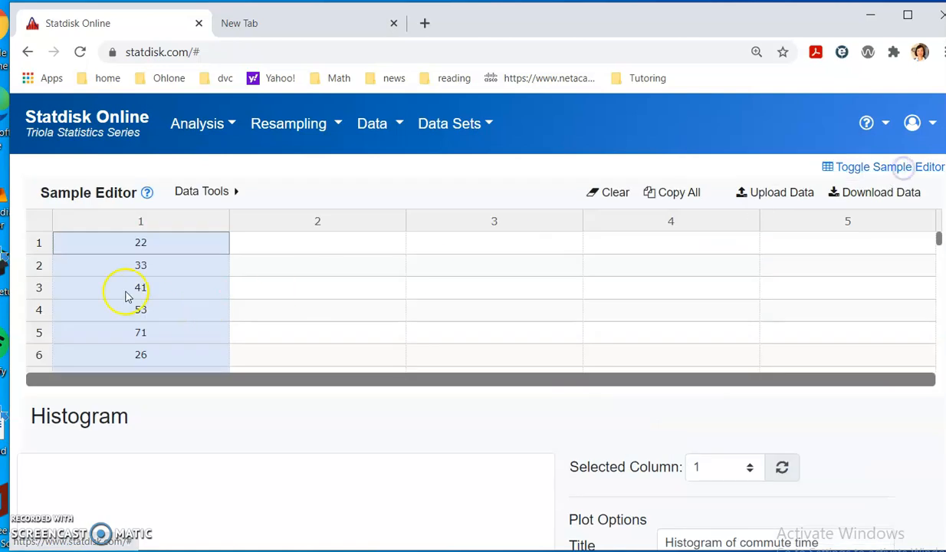
{"action": "scroll", "coordinate": [161, 261], "scroll_direction": "down", "scroll_amount": 8}
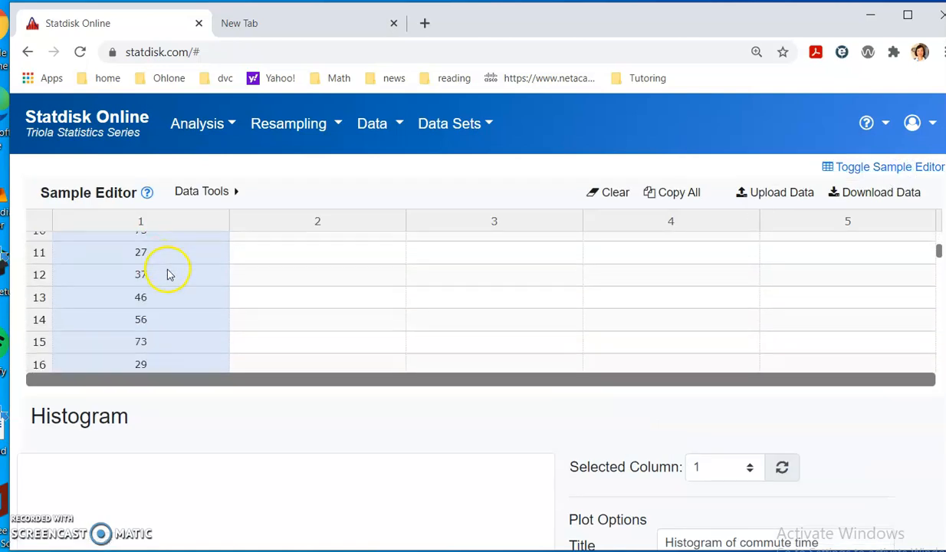
{"action": "left_click", "coordinate": [937, 168]}
{"action": "scroll", "coordinate": [711, 348], "scroll_direction": "down", "scroll_amount": 3}
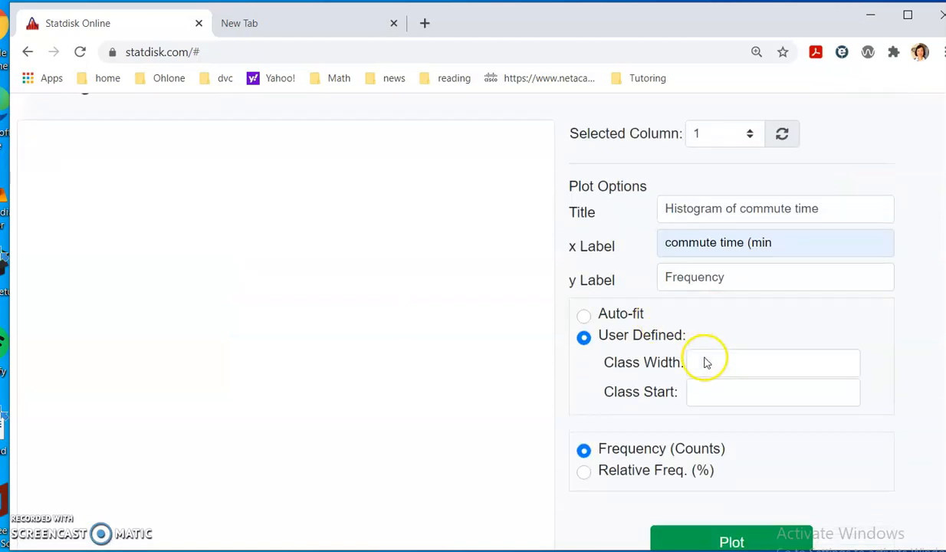
- Enter a class start of 20 and a class width of 10
{"action": "left_click", "coordinate": [713, 279]}
{"action": "type", "text": "20"}
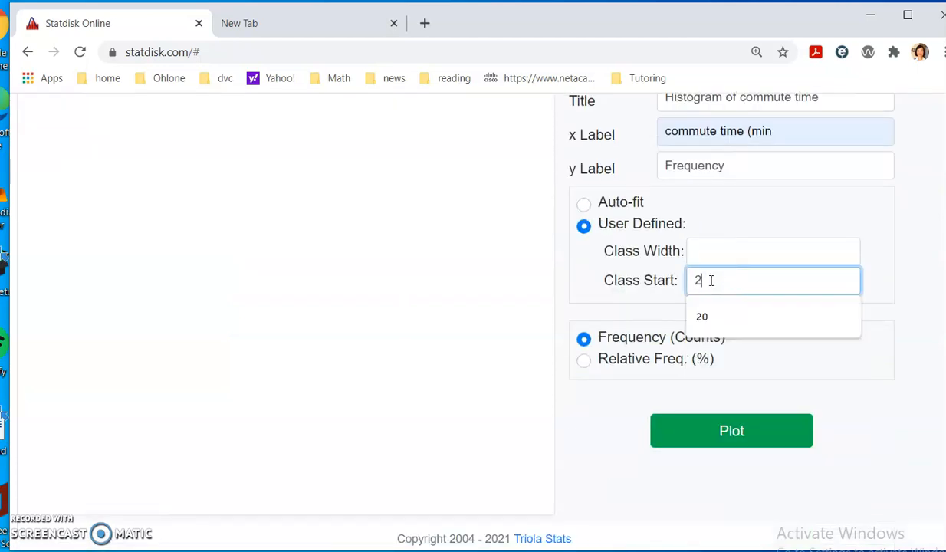
{"action": "left_click", "coordinate": [772, 249]}
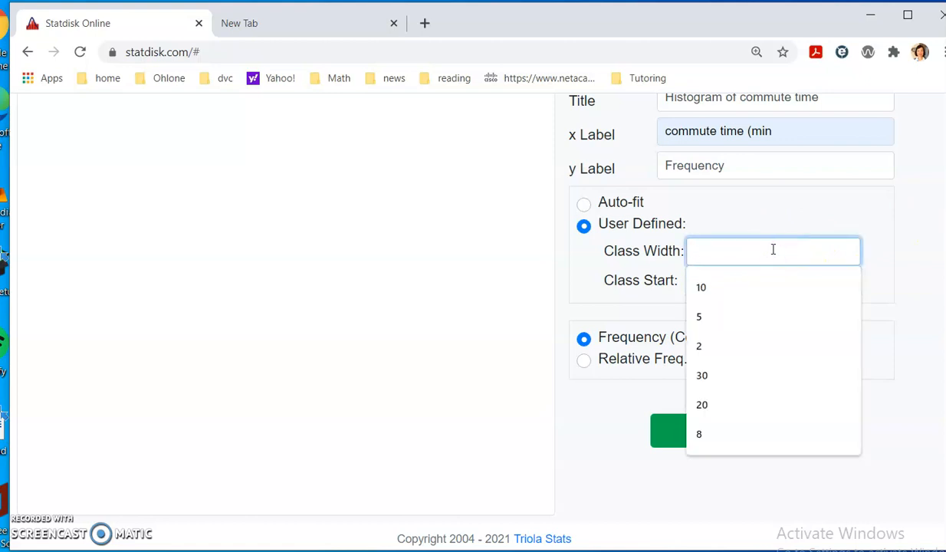
{"action": "type", "text": "1"}
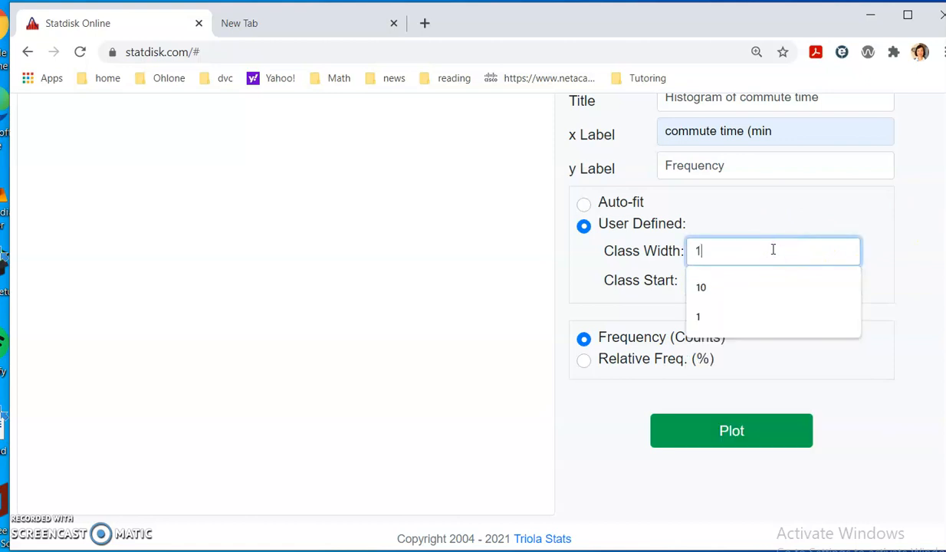
{"action": "type", "text": "0"}
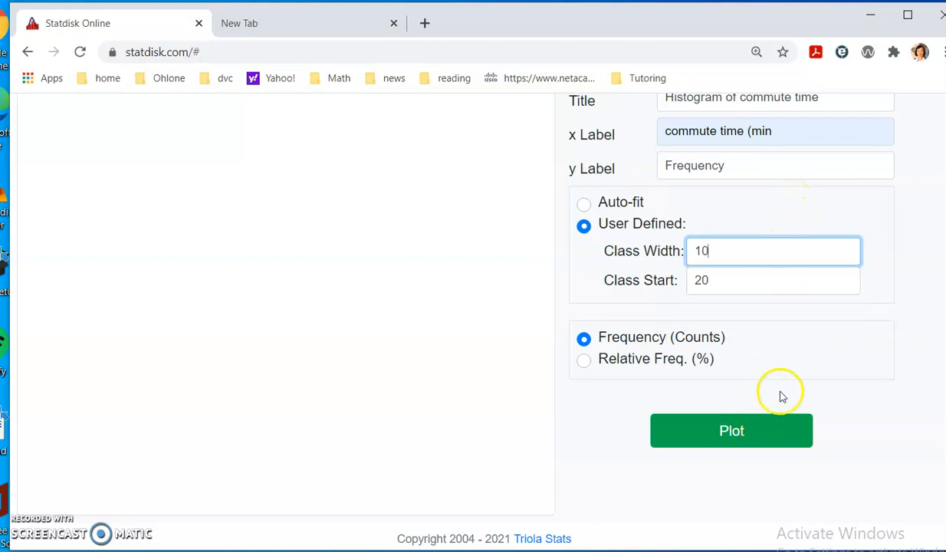
{"action": "scroll", "coordinate": [781, 395], "scroll_direction": "up", "scroll_amount": 2}
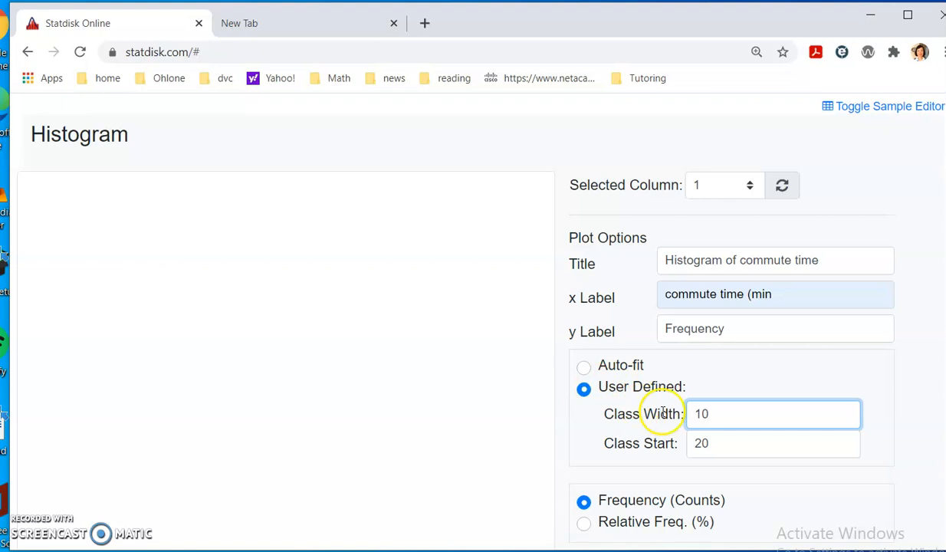
{"action": "scroll", "coordinate": [669, 414], "scroll_direction": "down", "scroll_amount": 2}
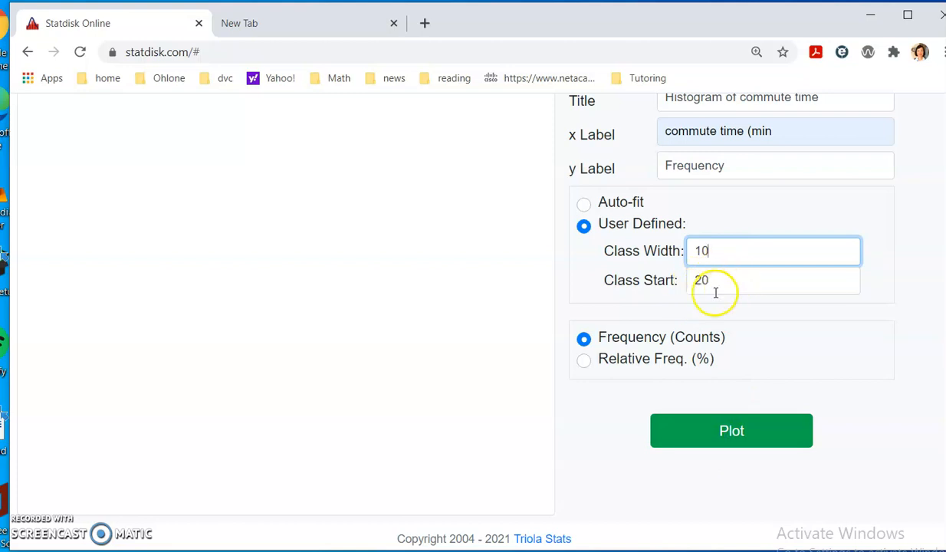
- Plot the commute-time histogram with classes 20–29 through 80–89
{"action": "left_click", "coordinate": [729, 431]}
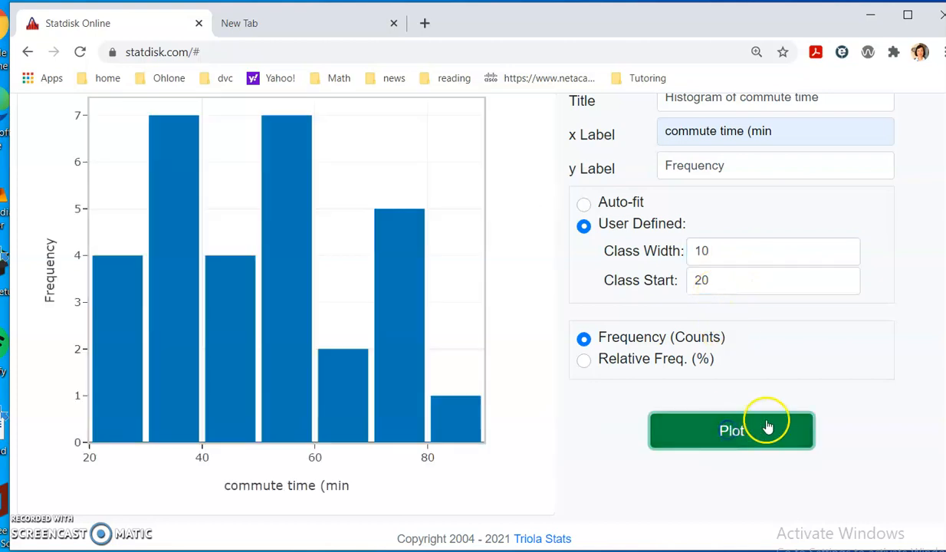
{"action": "scroll", "coordinate": [766, 342], "scroll_direction": "up", "scroll_amount": 2}
{"action": "scroll", "coordinate": [341, 349], "scroll_direction": "down", "scroll_amount": 2}
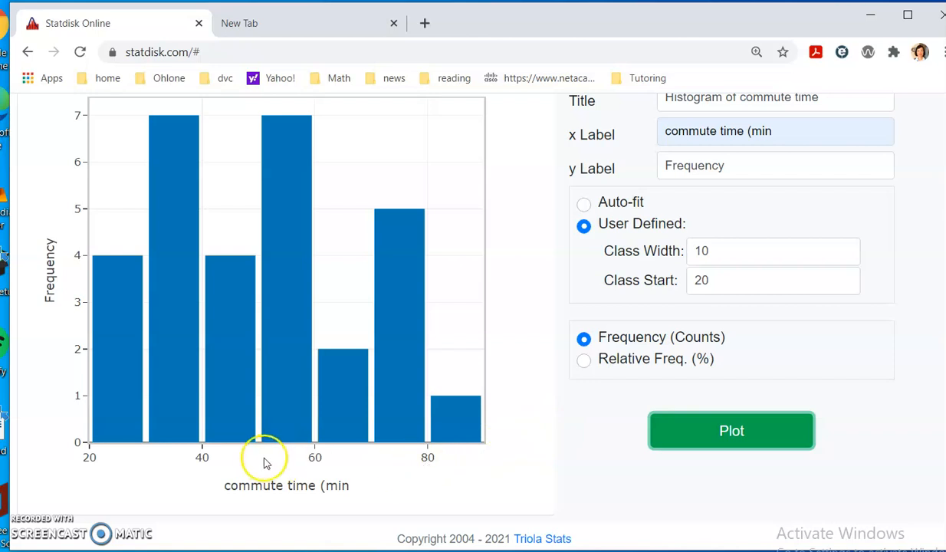
{"action": "scroll", "coordinate": [260, 464], "scroll_direction": "up", "scroll_amount": 1}
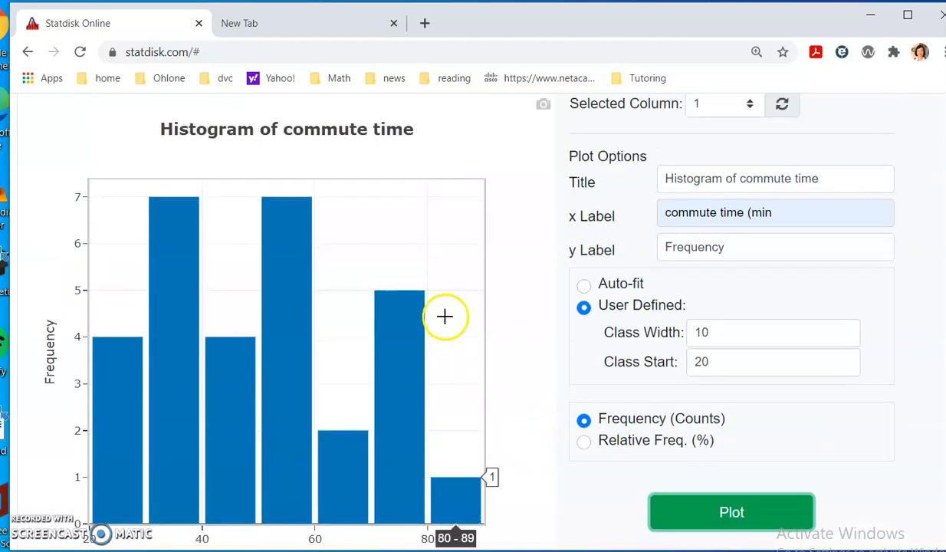
{"action": "scroll", "coordinate": [505, 280], "scroll_direction": "down", "scroll_amount": 1}
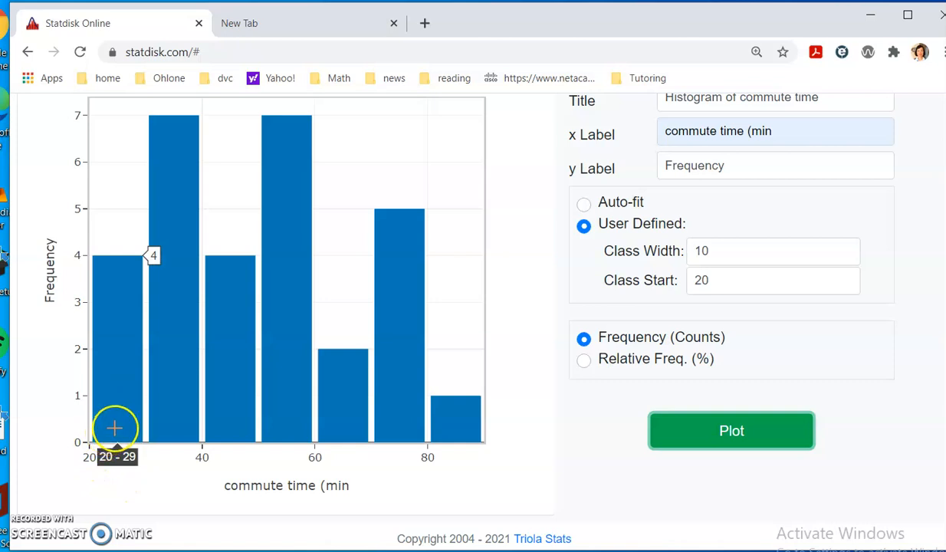
- Read the frequency counts of the histogram bars, then switch to the PowerPoint slides
{"action": "mouse_move", "coordinate": [106, 437]}
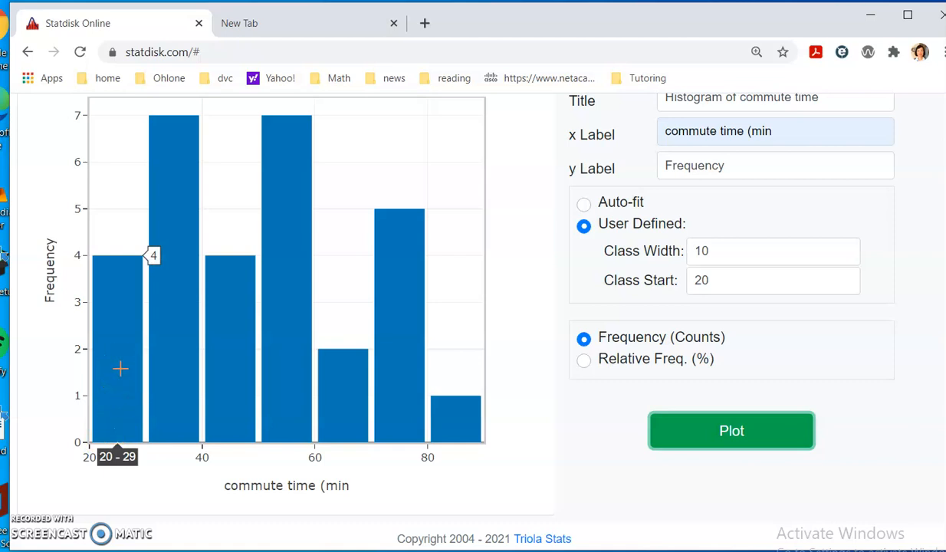
{"action": "mouse_move", "coordinate": [165, 361]}
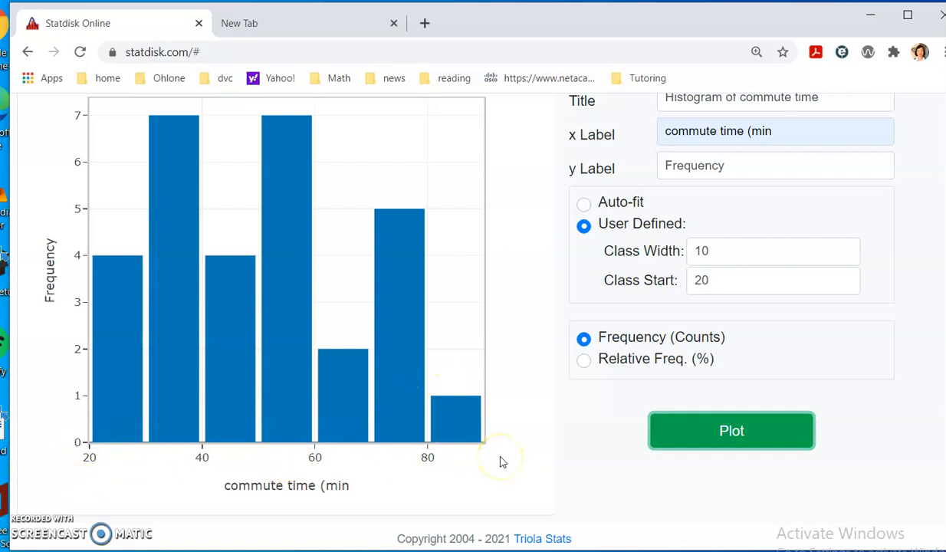
{"action": "scroll", "coordinate": [502, 462], "scroll_direction": "up", "scroll_amount": 1}
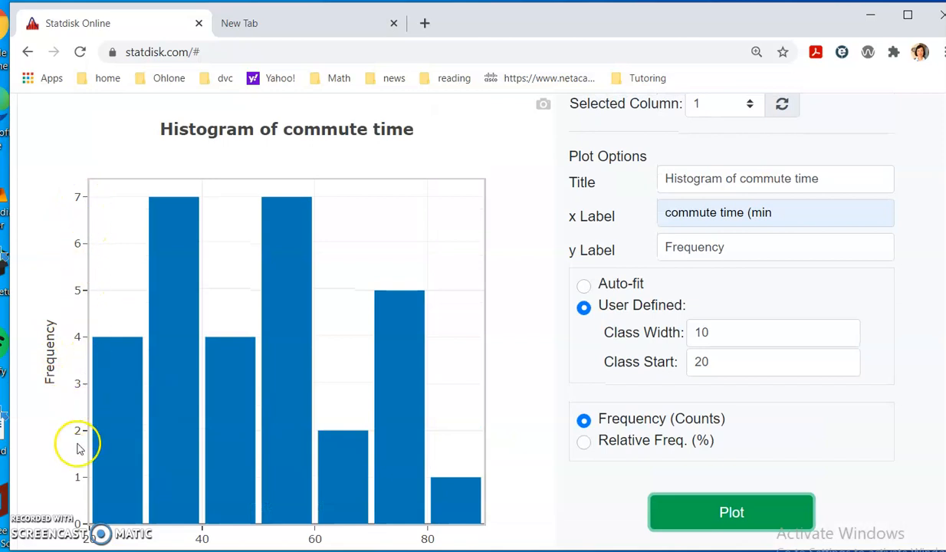
{"action": "scroll", "coordinate": [77, 449], "scroll_direction": "down", "scroll_amount": 1}
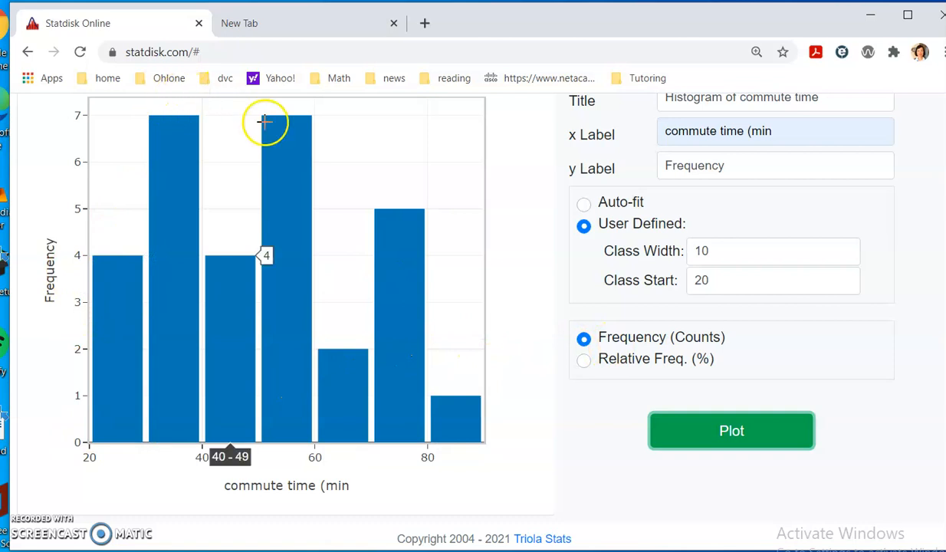
{"action": "scroll", "coordinate": [414, 397], "scroll_direction": "up", "scroll_amount": 1}
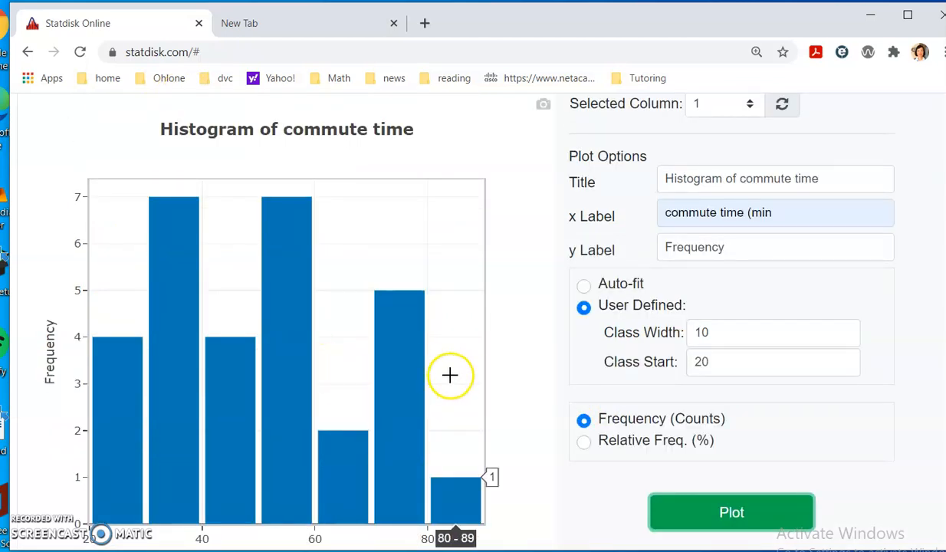
{"action": "scroll", "coordinate": [450, 374], "scroll_direction": "down", "scroll_amount": 1}
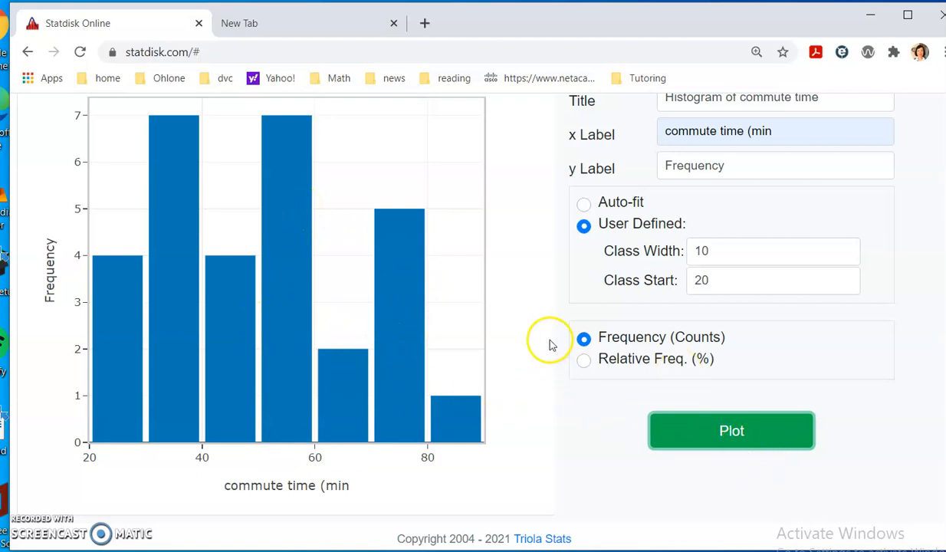
{"action": "scroll", "coordinate": [544, 345], "scroll_direction": "up", "scroll_amount": 1}
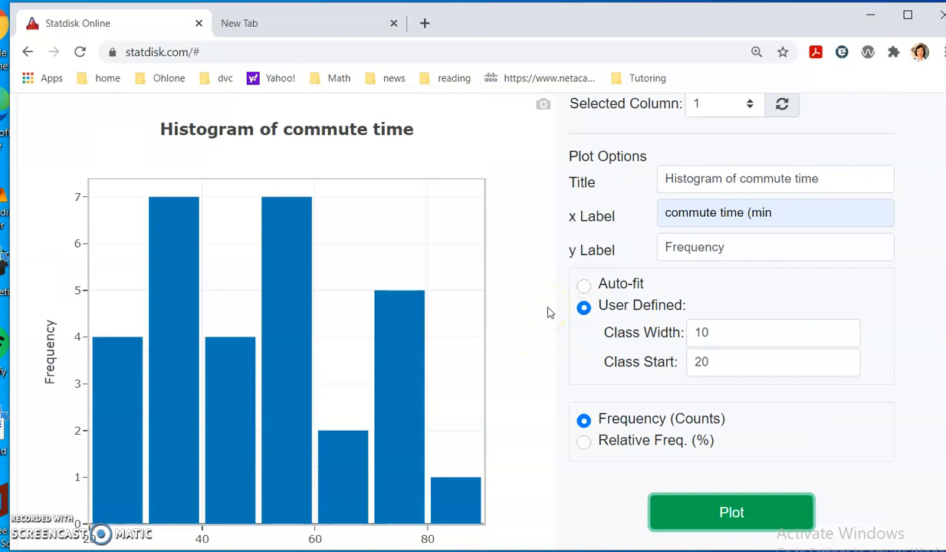
{"action": "key", "text": "alt+Tab"}
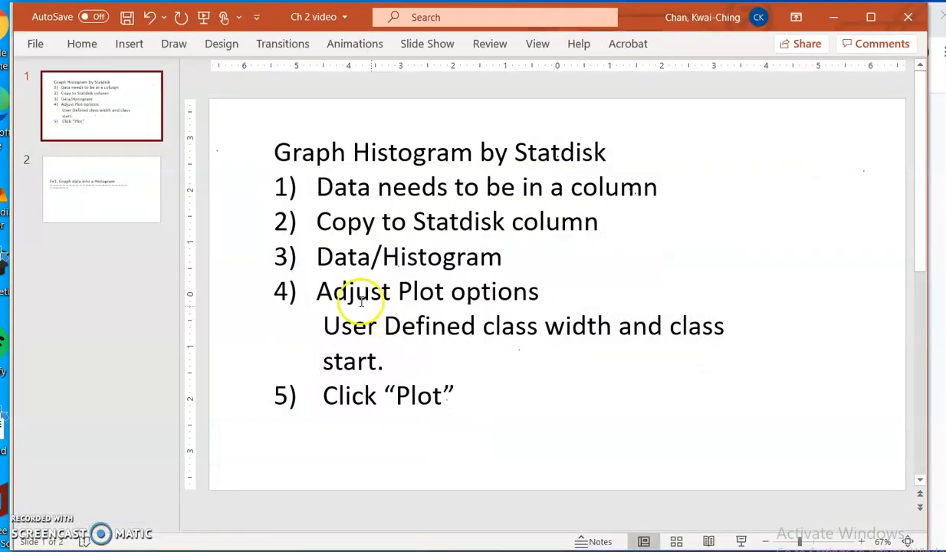
- Copy the two lines of comma-separated commute times from slide 2 and return to Statdisk
{"action": "left_click", "coordinate": [121, 198]}
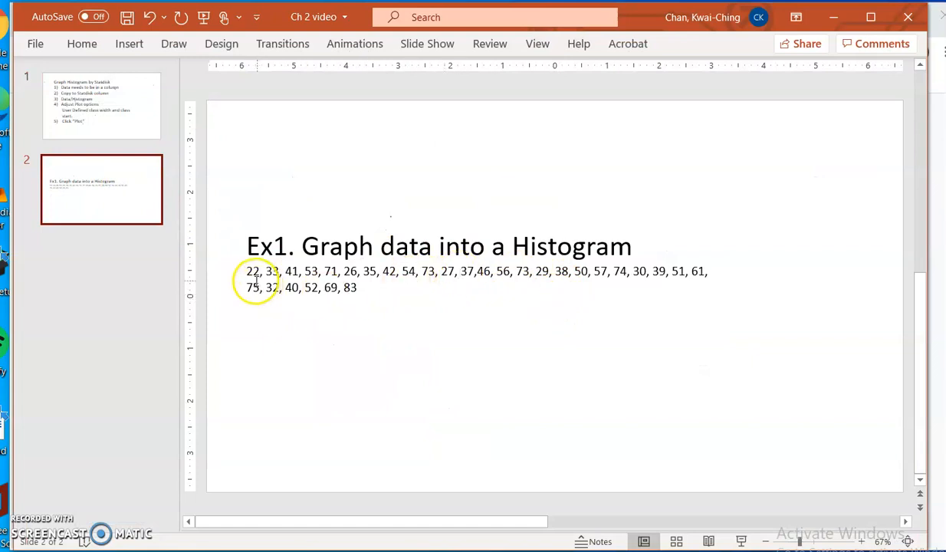
{"action": "left_click_drag", "start_coordinate": [248, 271], "coordinate": [363, 286]}
{"action": "right_click", "coordinate": [349, 286]}
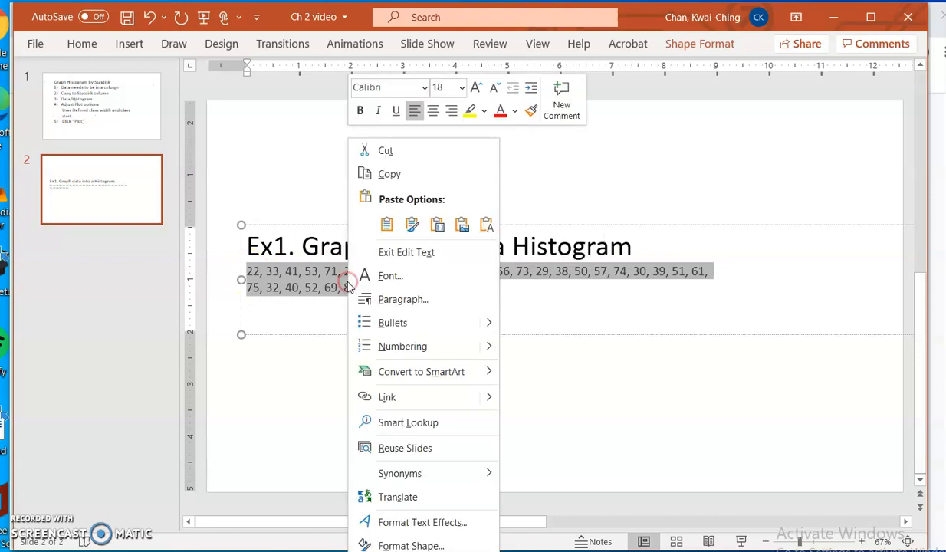
{"action": "left_click", "coordinate": [406, 174]}
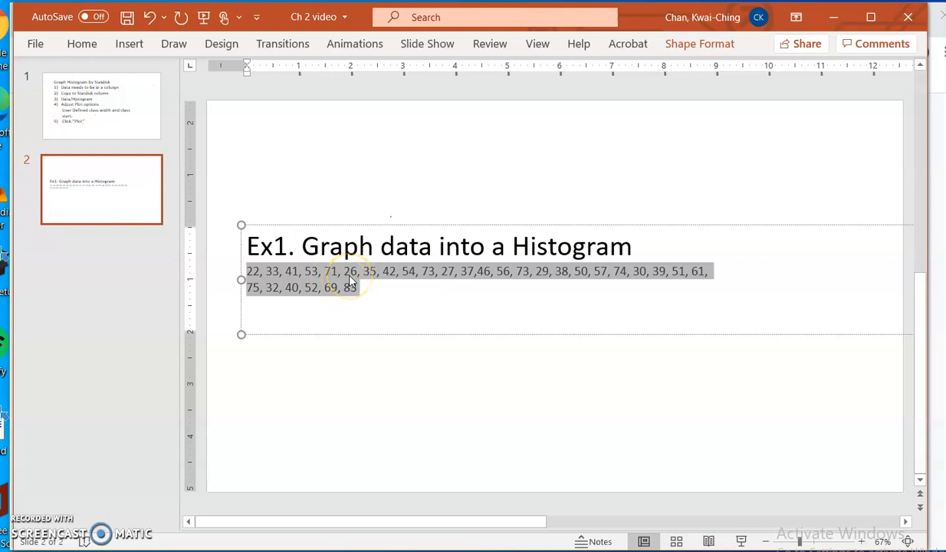
{"action": "key", "text": "alt+Tab"}
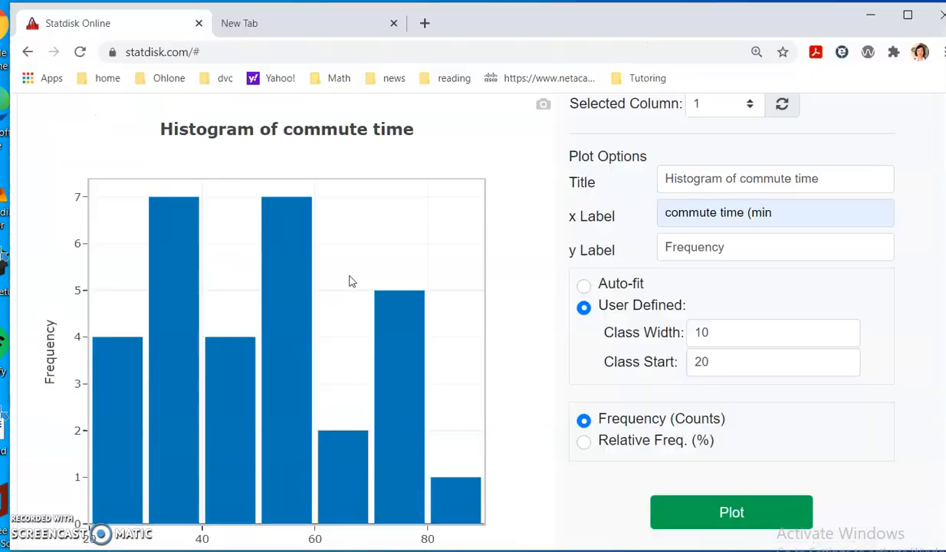
- Show the Sample Editor and paste the copied values into column 2, row 1
{"action": "scroll", "coordinate": [865, 152], "scroll_direction": "up", "scroll_amount": 2}
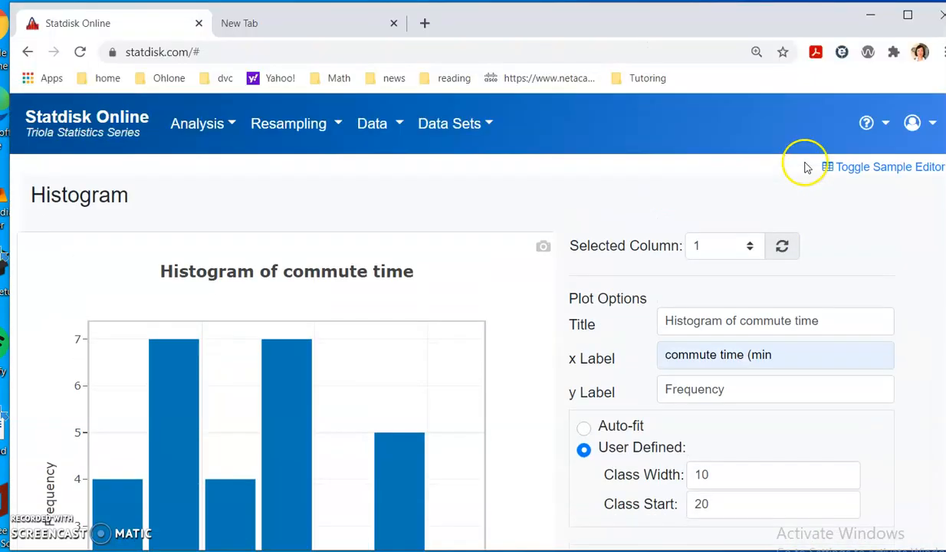
{"action": "left_click", "coordinate": [898, 168]}
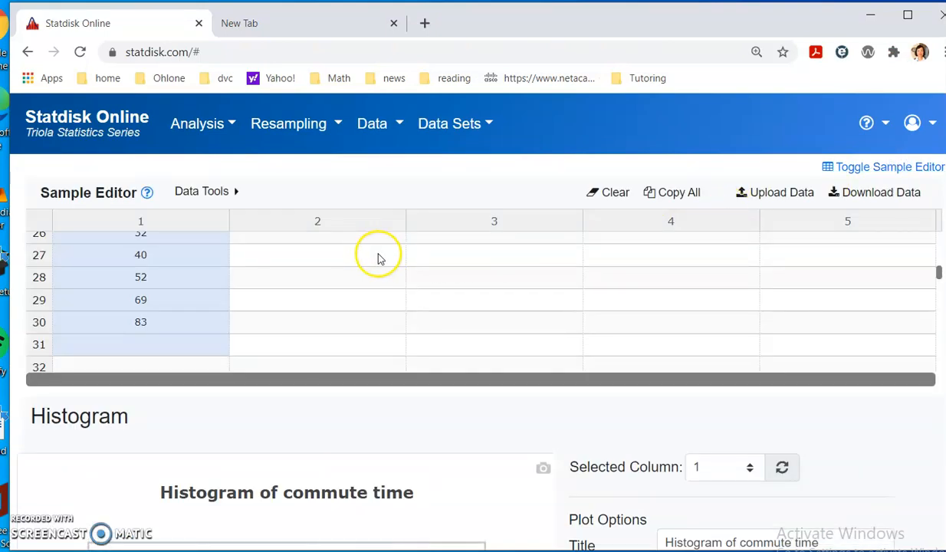
{"action": "scroll", "coordinate": [378, 258], "scroll_direction": "up", "scroll_amount": 7}
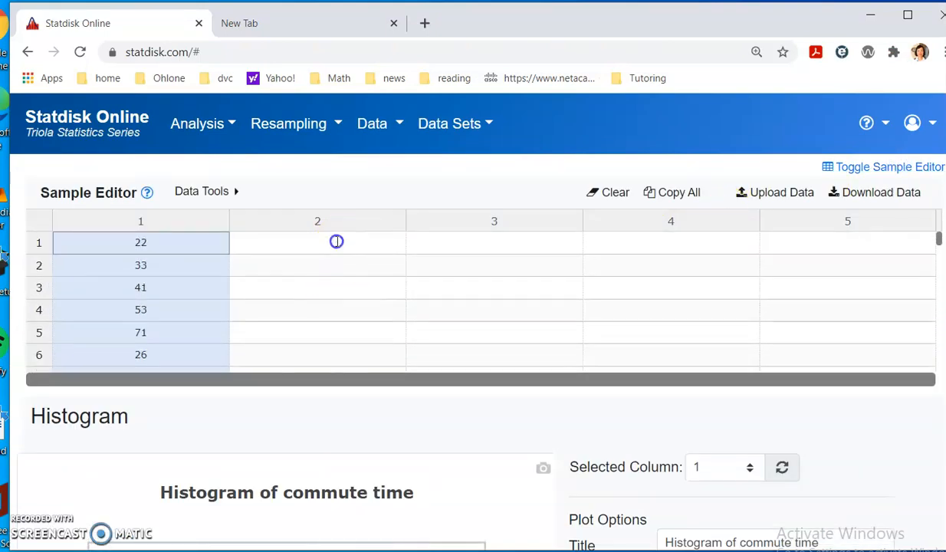
{"action": "left_click", "coordinate": [336, 241]}
{"action": "key", "text": "ctrl+v"}
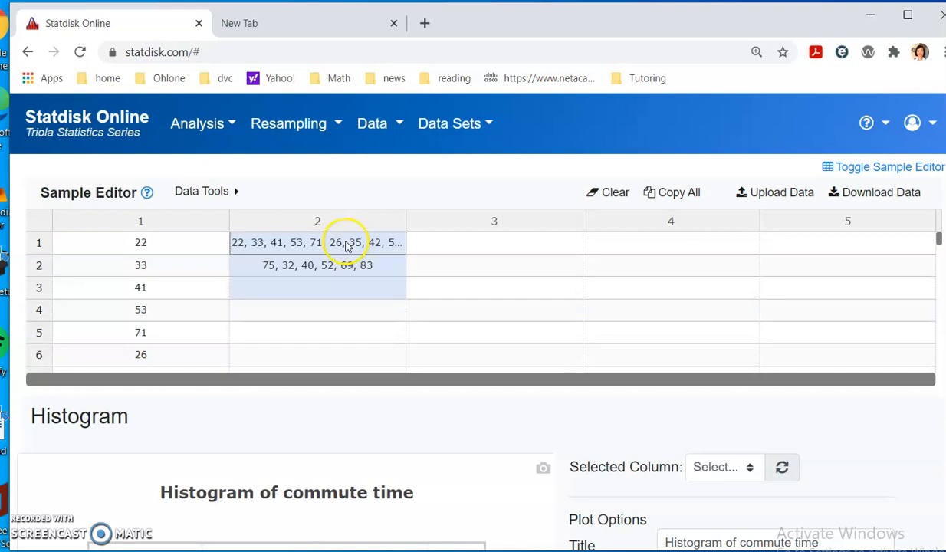
{"action": "left_click", "coordinate": [498, 247]}
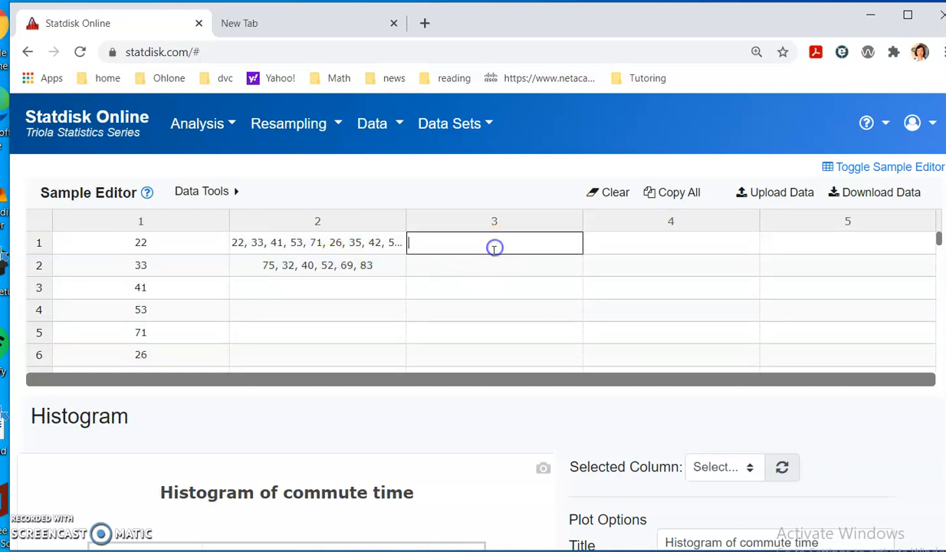
- Delete the pasted text from rows 1 and 2 of column 2, then switch windows
{"action": "double_click", "coordinate": [309, 244]}
{"action": "key", "text": "Delete"}
{"action": "double_click", "coordinate": [291, 269]}
{"action": "key", "text": "Delete"}
{"action": "scroll", "coordinate": [321, 307], "scroll_direction": "down", "scroll_amount": 2}
{"action": "scroll", "coordinate": [322, 307], "scroll_direction": "up", "scroll_amount": 1}
{"action": "key", "text": "alt+Tab"}
{"action": "key", "text": "alt+Tab"}
- Search for 'google sheet' in the new tab and open the Google Sheets home page
{"action": "left_click", "coordinate": [331, 32]}
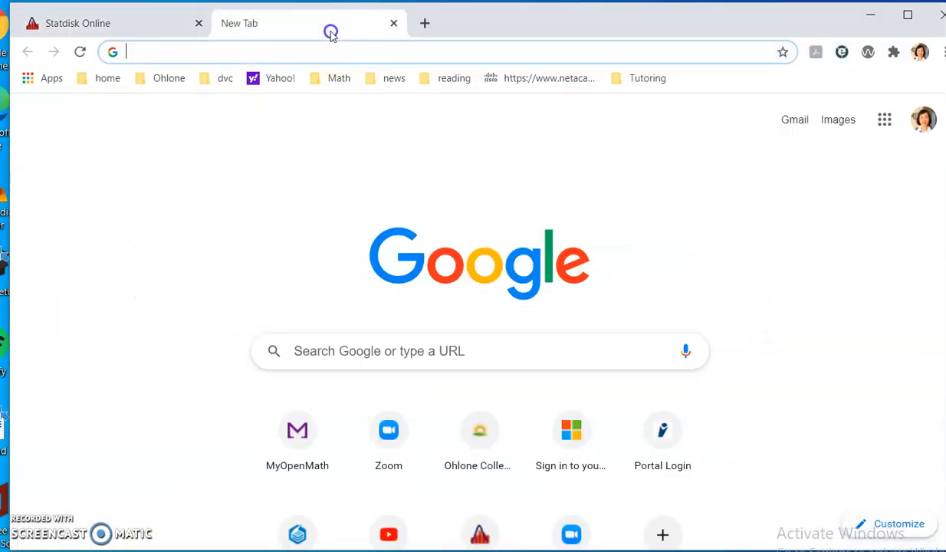
{"action": "left_click", "coordinate": [302, 54]}
{"action": "type", "text": "go"}
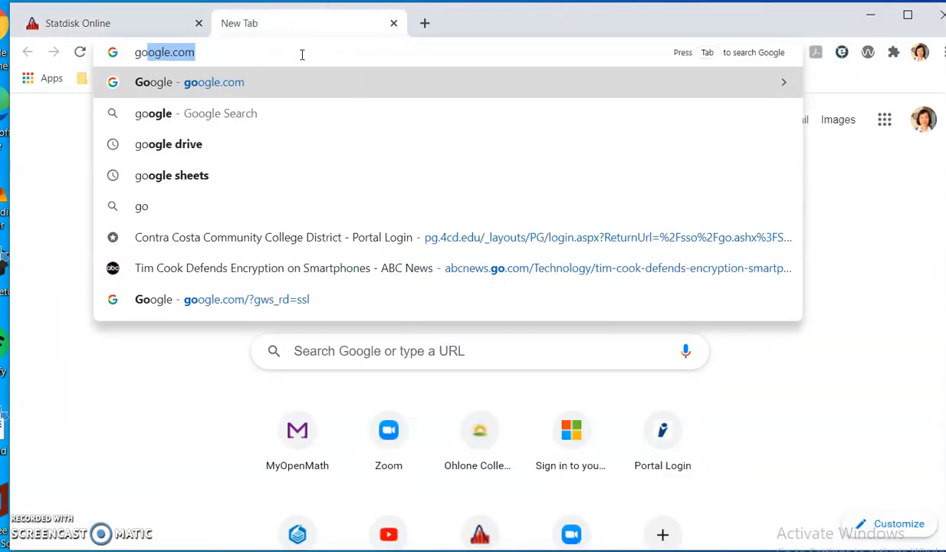
{"action": "type", "text": "ogle sheet"}
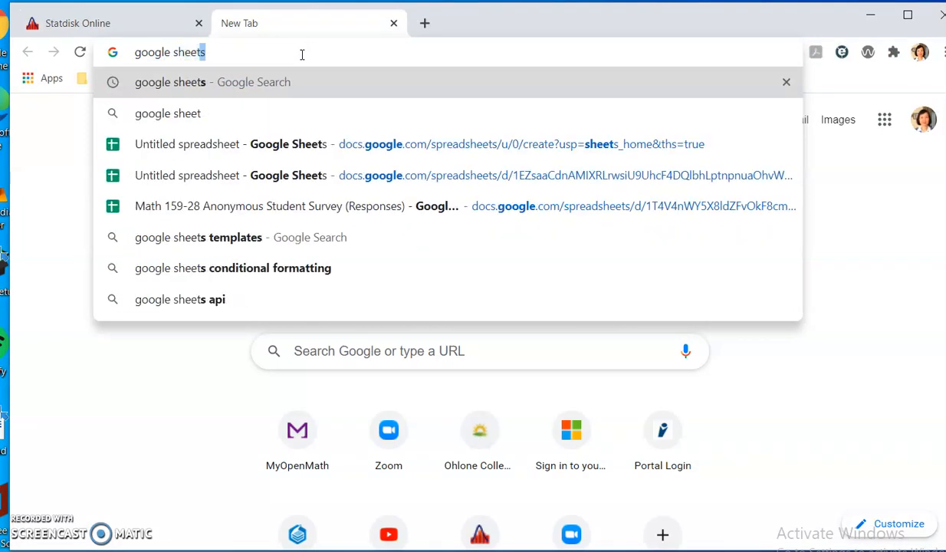
{"action": "key", "text": "Return"}
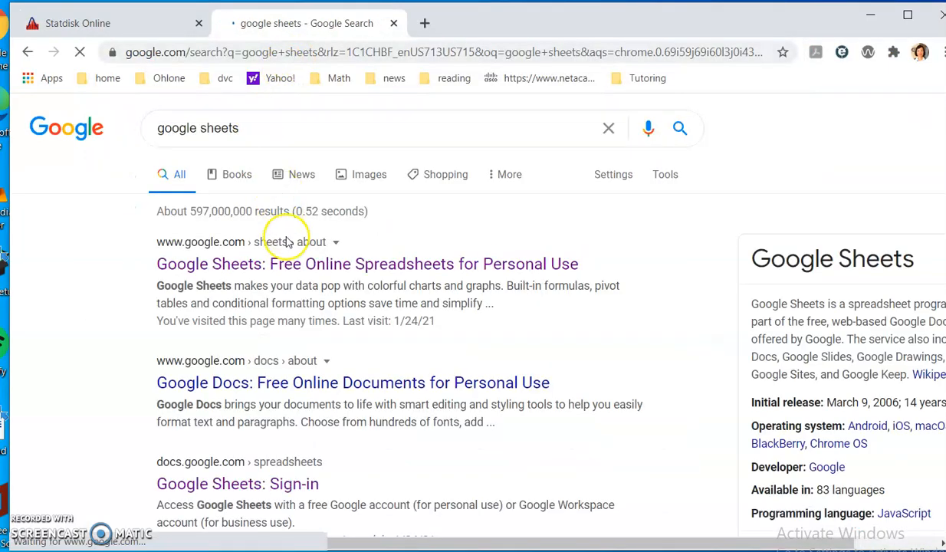
{"action": "left_click", "coordinate": [240, 484]}
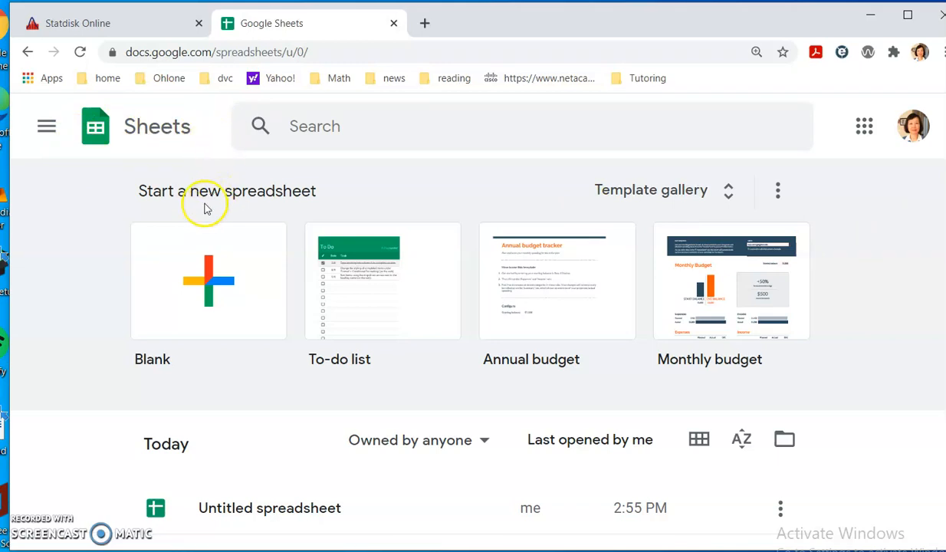
- Create a blank spreadsheet and paste the comma-separated commute times into cell A1
{"action": "left_click", "coordinate": [222, 286]}
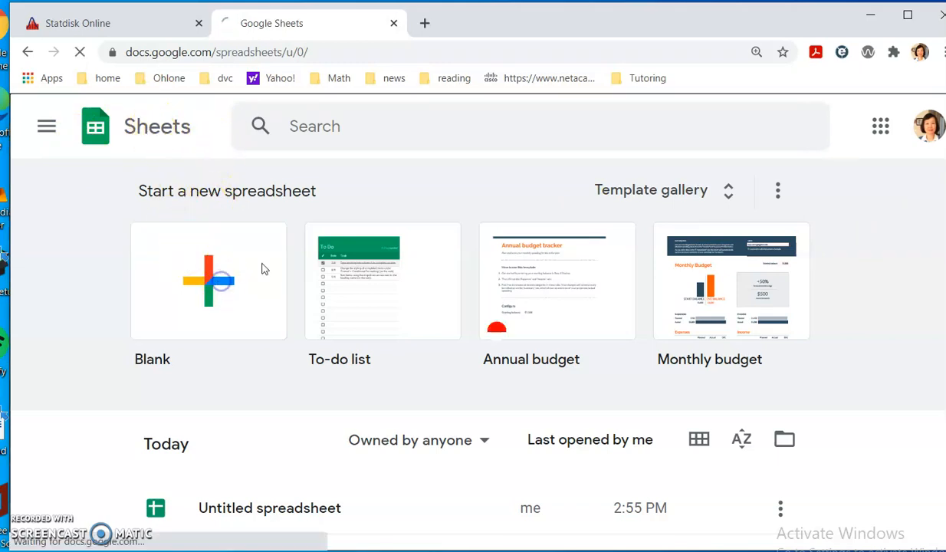
{"action": "left_click", "coordinate": [180, 272]}
{"action": "left_click", "coordinate": [119, 286]}
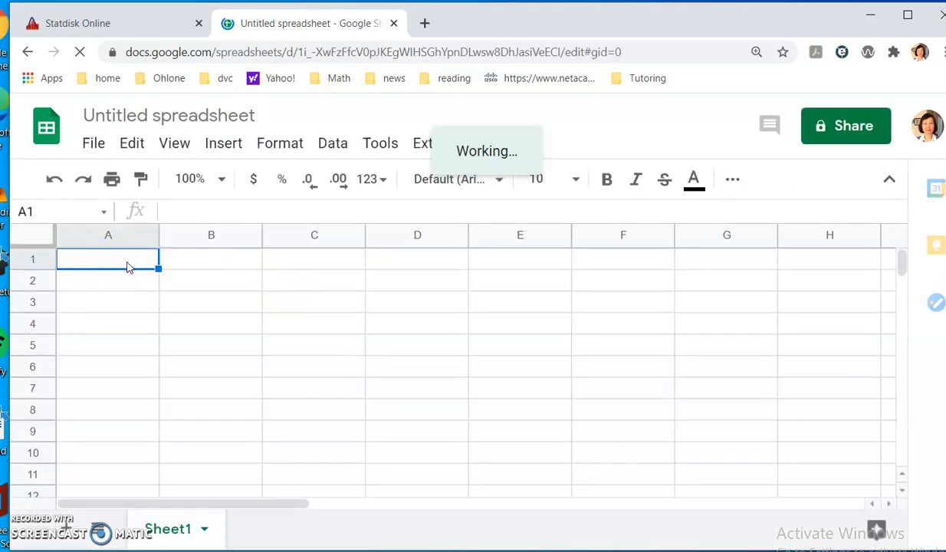
{"action": "key", "text": "ctrl+v"}
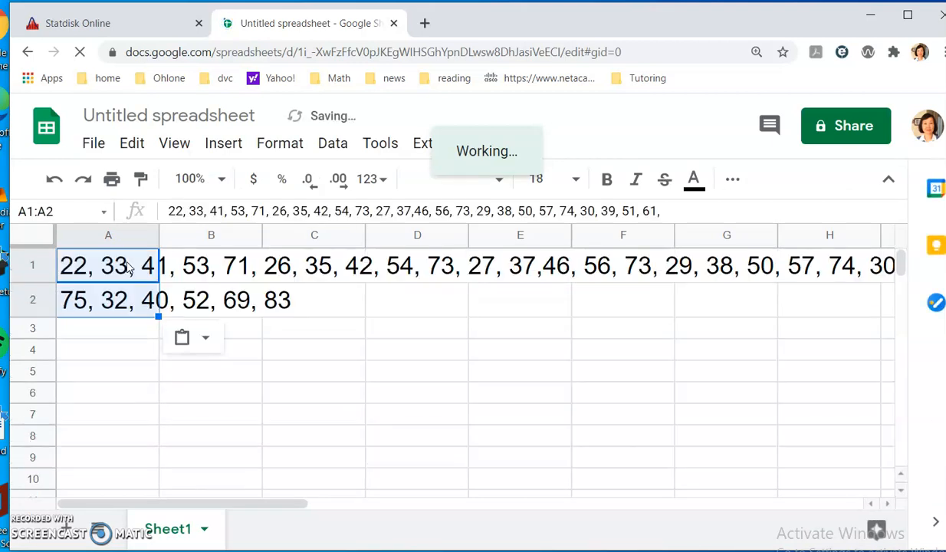
{"action": "left_click", "coordinate": [325, 298]}
- Set the font size of the commute-time text in rows 1 and 2 to 12
{"action": "left_click_drag", "start_coordinate": [63, 265], "coordinate": [253, 277]}
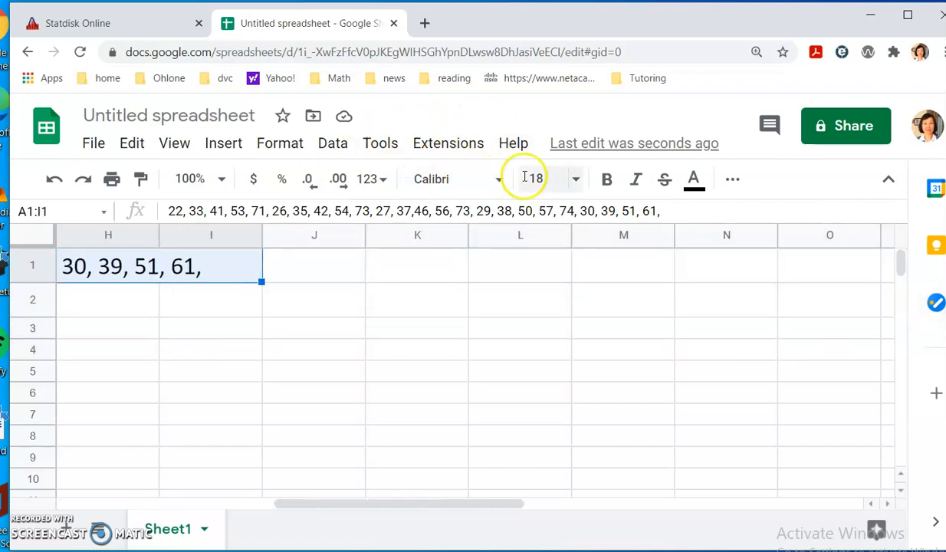
{"action": "left_click", "coordinate": [573, 184]}
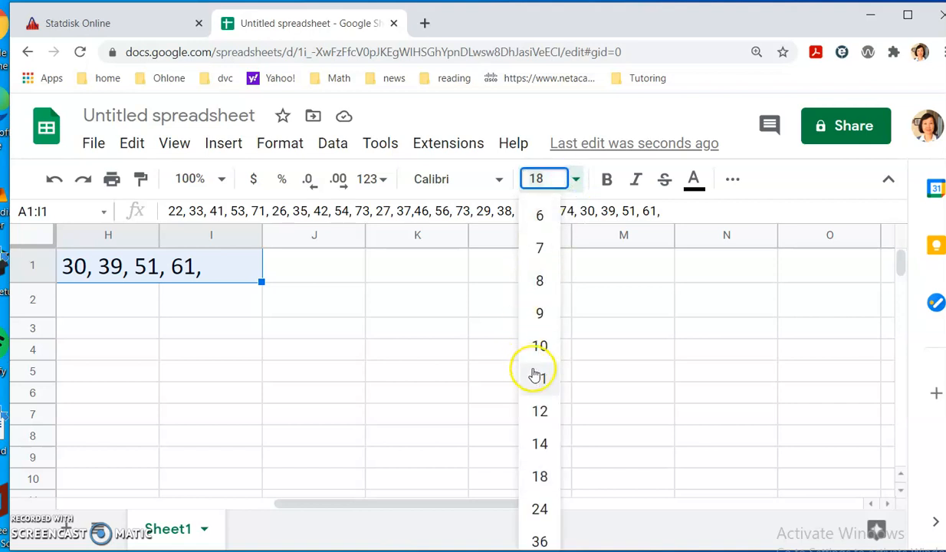
{"action": "left_click", "coordinate": [549, 410]}
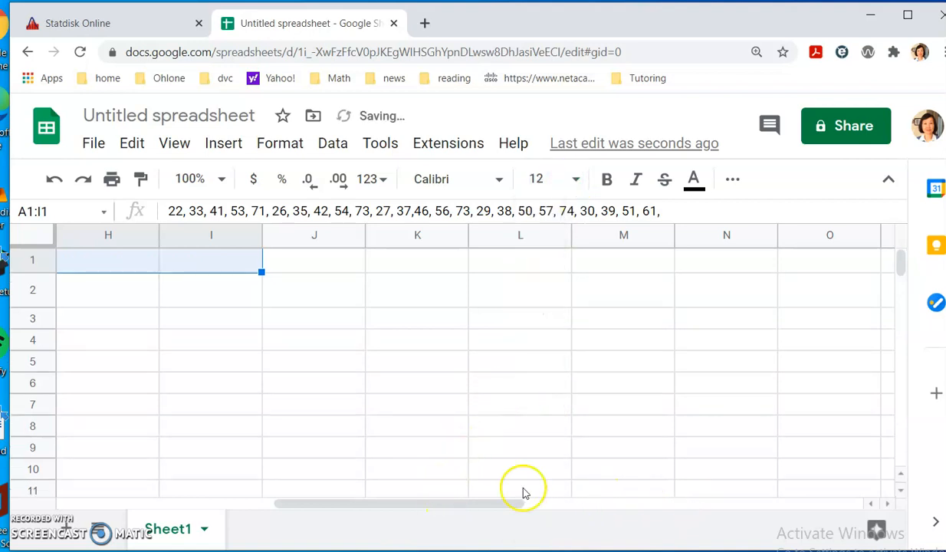
{"action": "left_click_drag", "start_coordinate": [500, 503], "coordinate": [311, 504]}
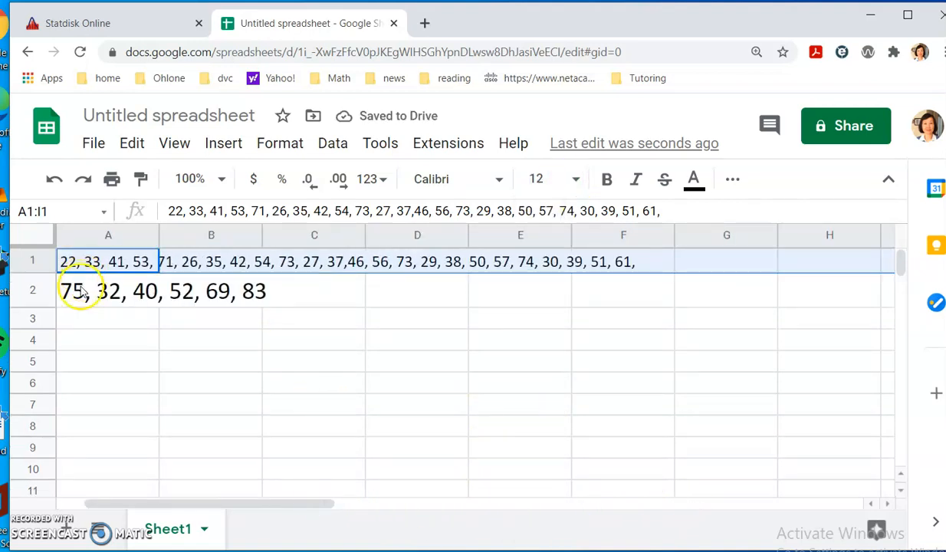
{"action": "left_click_drag", "start_coordinate": [75, 286], "coordinate": [191, 301]}
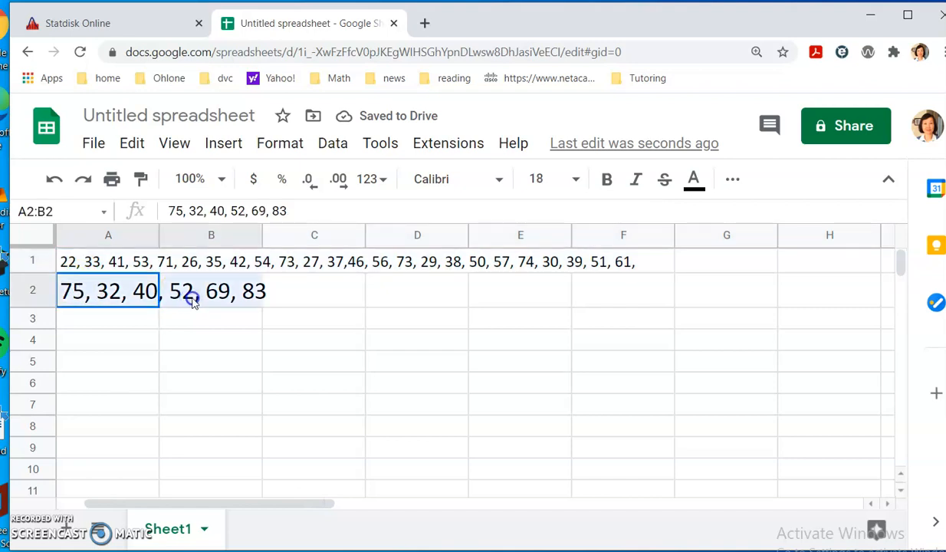
{"action": "left_click", "coordinate": [575, 178]}
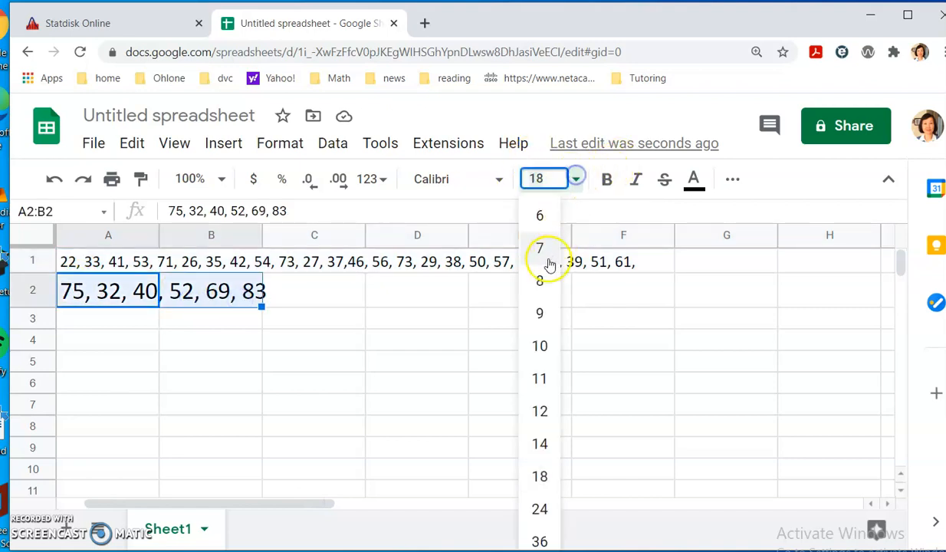
{"action": "left_click", "coordinate": [539, 411]}
{"action": "left_click", "coordinate": [301, 310]}
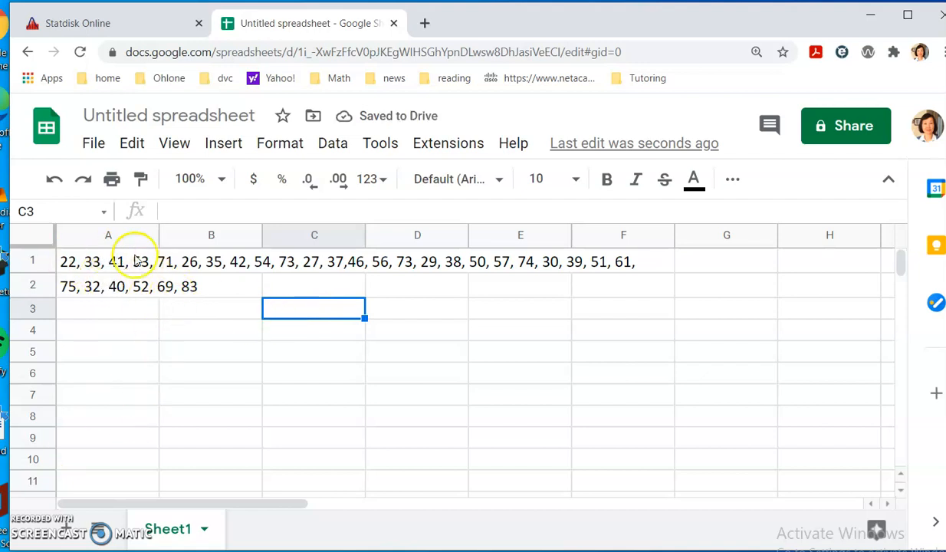
{"action": "left_click_drag", "start_coordinate": [80, 265], "coordinate": [617, 271]}
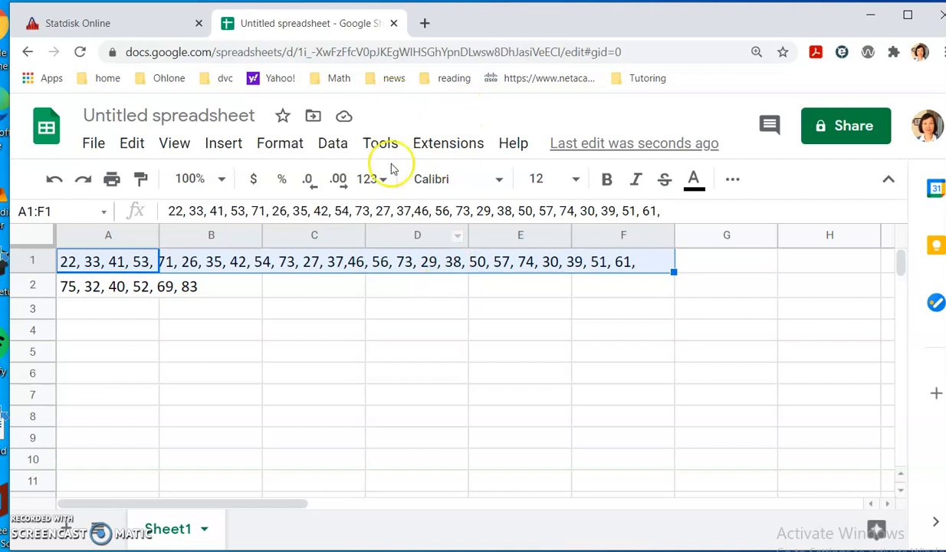
- Split cell A1's comma-separated commute times into separate columns across row 1
{"action": "left_click", "coordinate": [331, 144]}
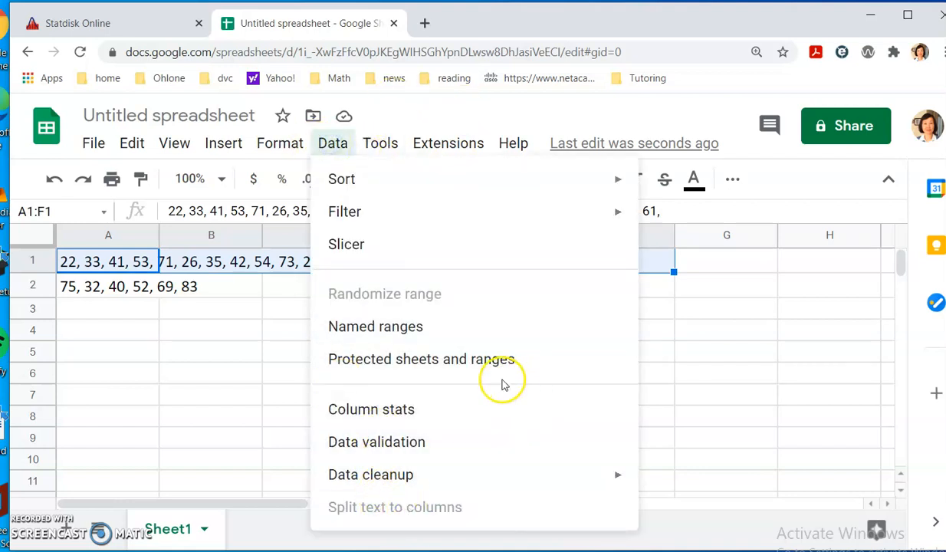
{"action": "left_click", "coordinate": [232, 365]}
{"action": "left_click", "coordinate": [112, 260]}
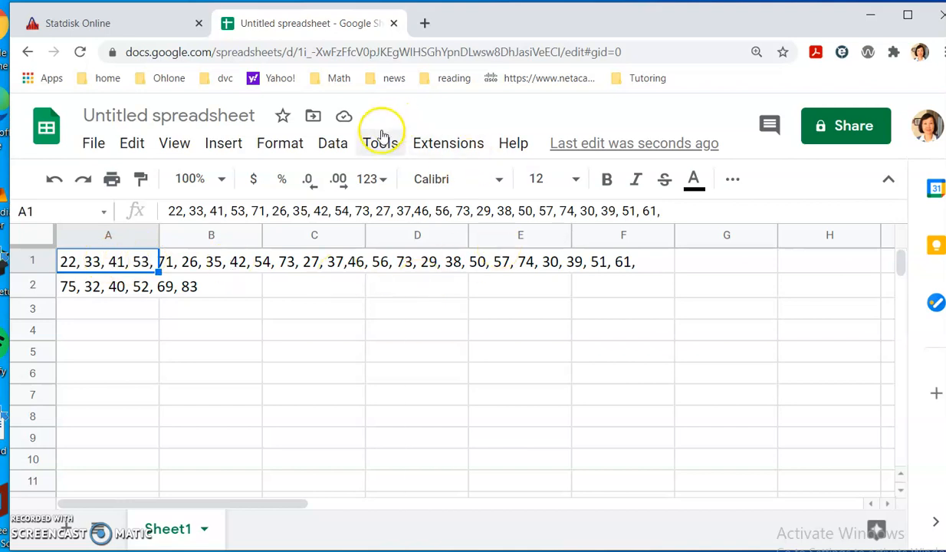
{"action": "left_click", "coordinate": [249, 350]}
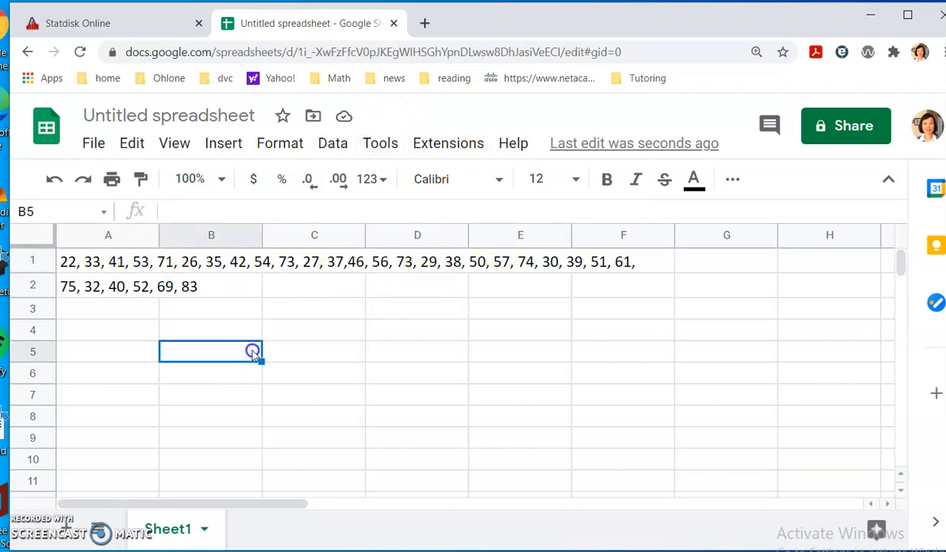
{"action": "left_click_drag", "start_coordinate": [123, 259], "coordinate": [600, 261]}
{"action": "left_click", "coordinate": [131, 265]}
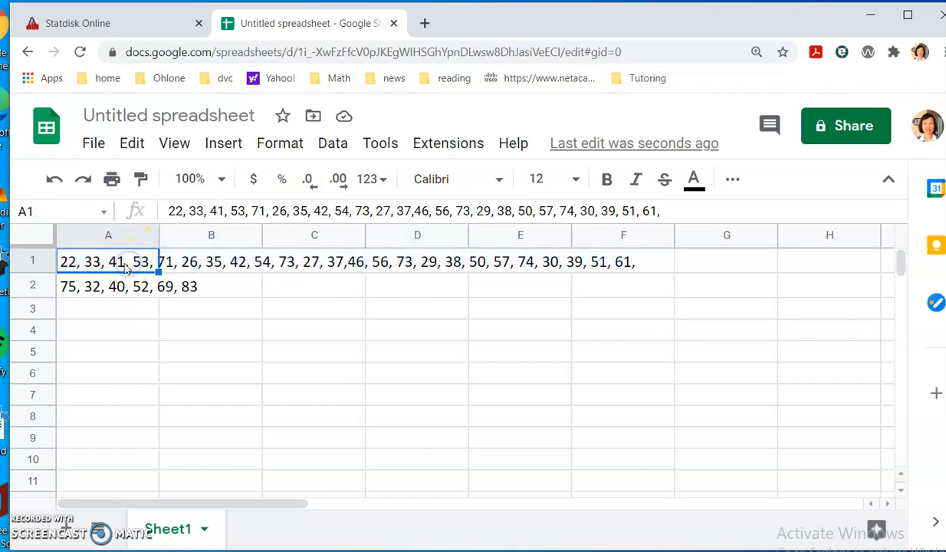
{"action": "left_click", "coordinate": [321, 144]}
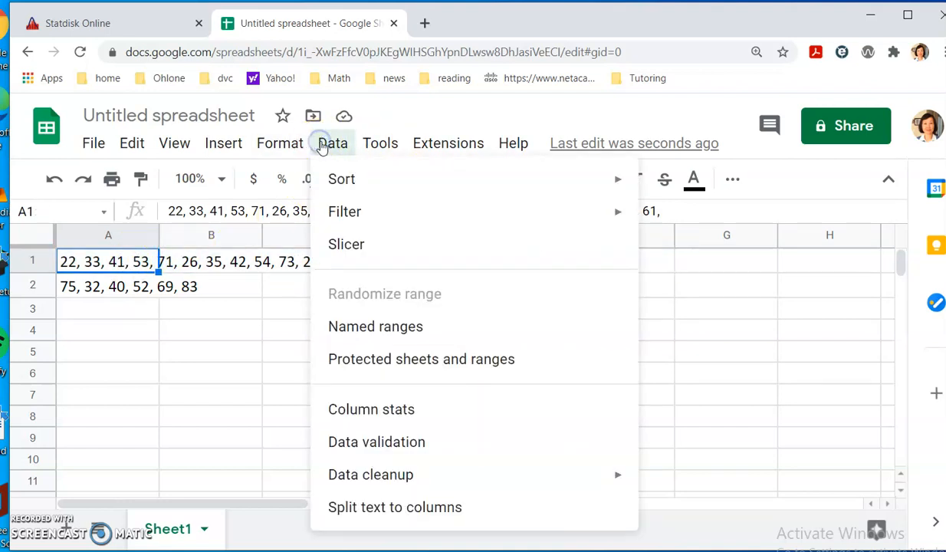
{"action": "left_click", "coordinate": [366, 509]}
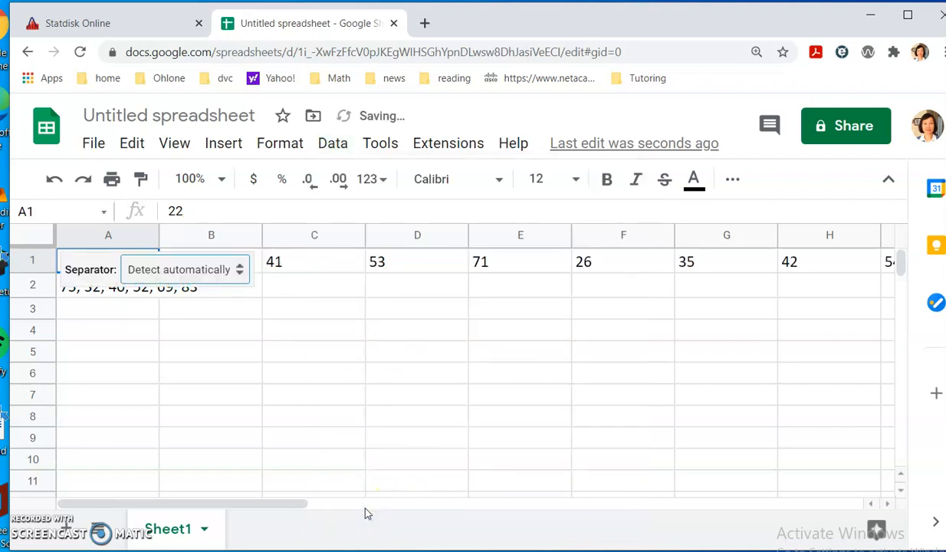
{"action": "left_click", "coordinate": [372, 312]}
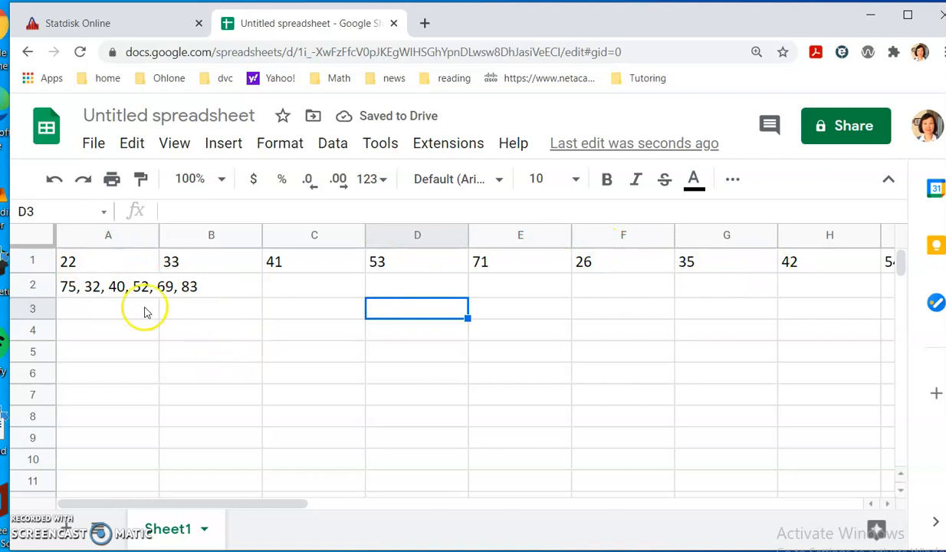
- Split cell A2's commute times into A2:F2, then select row 1's values from A1
{"action": "left_click", "coordinate": [120, 292]}
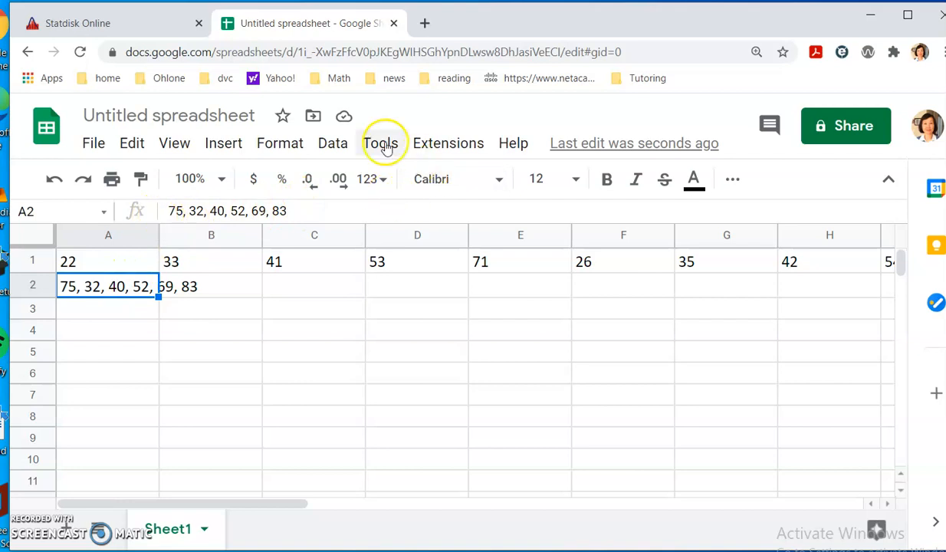
{"action": "left_click", "coordinate": [331, 144]}
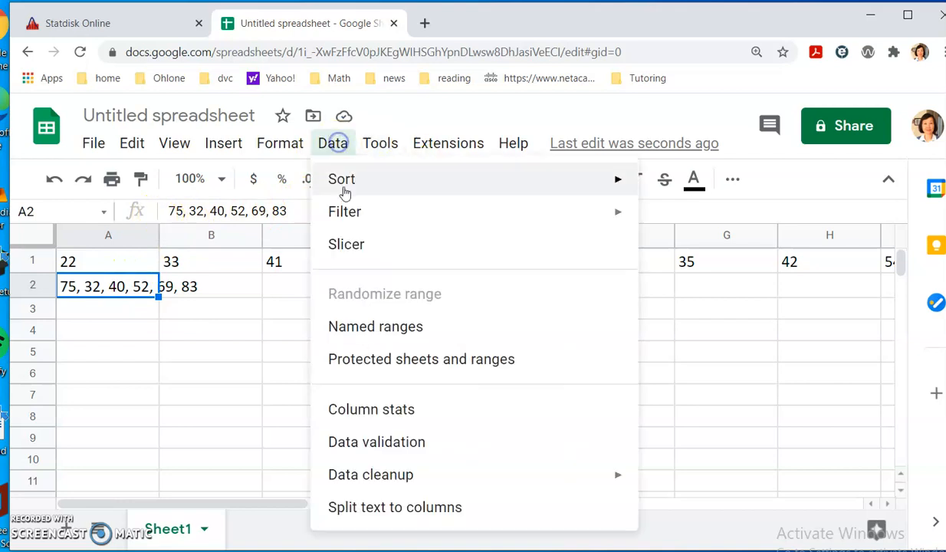
{"action": "left_click", "coordinate": [368, 508]}
{"action": "left_click", "coordinate": [410, 392]}
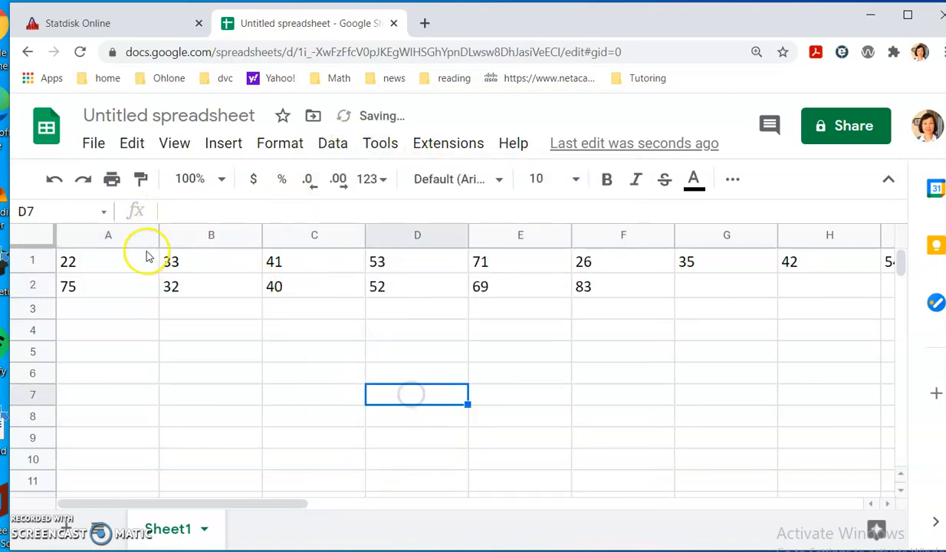
{"action": "left_click", "coordinate": [86, 260]}
{"action": "left_click_drag", "start_coordinate": [86, 261], "coordinate": [625, 264]}
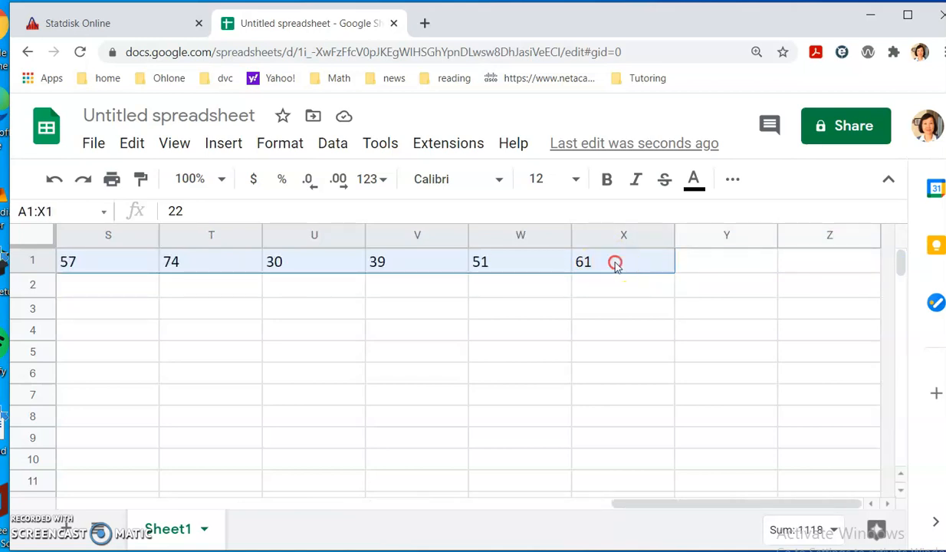
- Copy row 1's values A1:X1 and bring up the paste options at cell A4
{"action": "right_click", "coordinate": [616, 263]}
{"action": "left_click", "coordinate": [650, 206]}
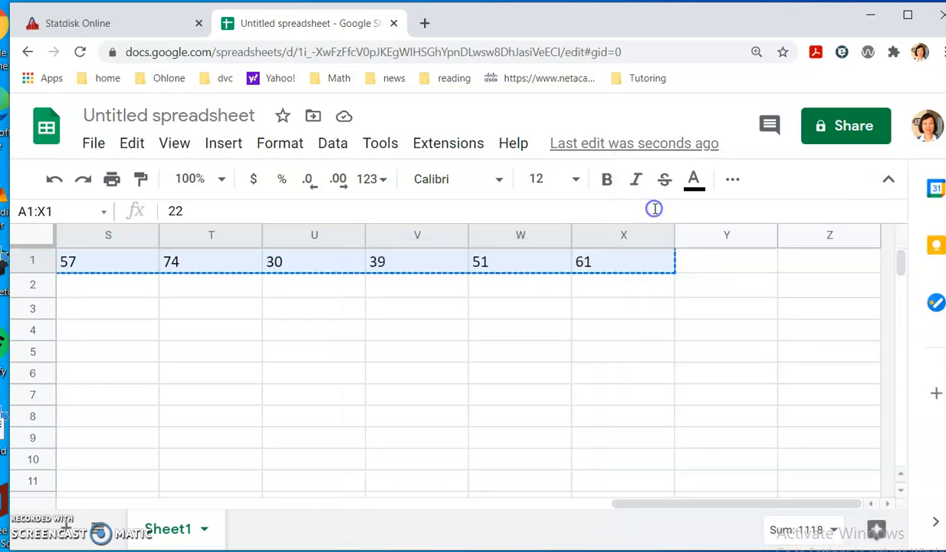
{"action": "left_click_drag", "start_coordinate": [631, 500], "coordinate": [108, 529]}
{"action": "left_click", "coordinate": [107, 331]}
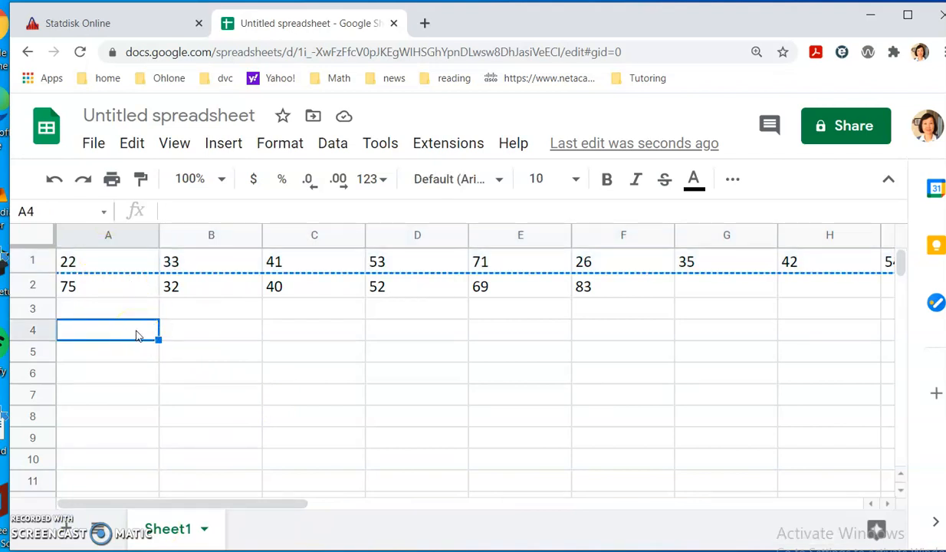
{"action": "right_click", "coordinate": [138, 336]}
{"action": "mouse_move", "coordinate": [197, 280]}
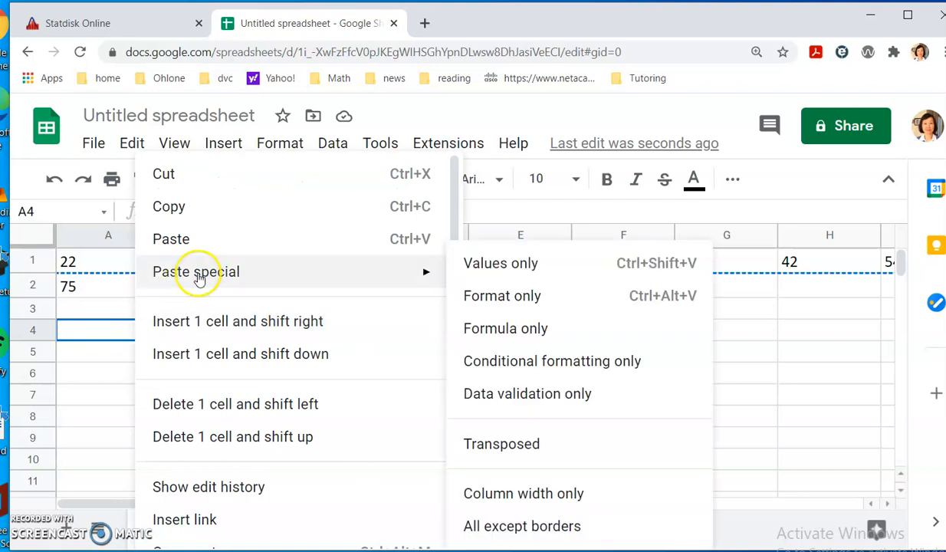
- Paste row 1's values transposed down column A starting at A4
{"action": "left_click", "coordinate": [526, 453]}
{"action": "scroll", "coordinate": [205, 368], "scroll_direction": "down", "scroll_amount": 2}
{"action": "scroll", "coordinate": [205, 370], "scroll_direction": "up", "scroll_amount": 2}
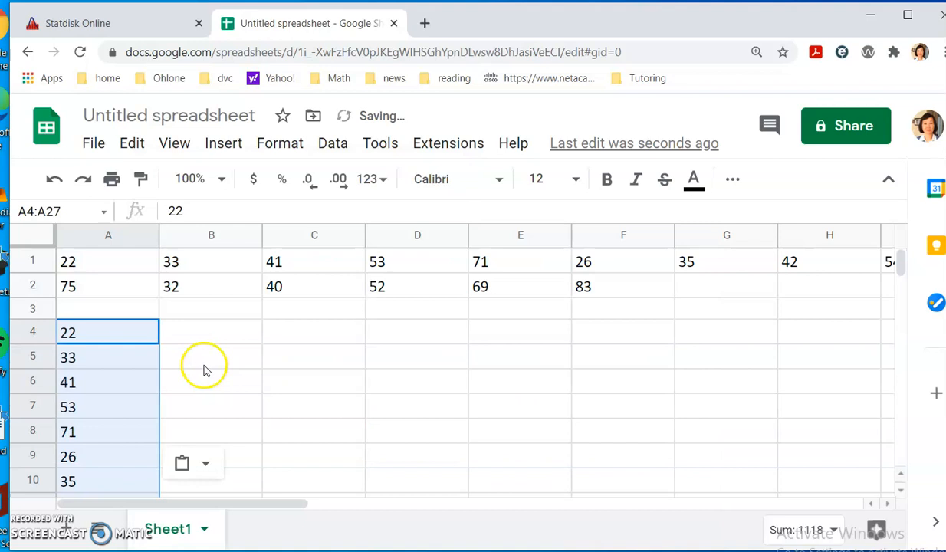
{"action": "left_click", "coordinate": [78, 333]}
- Copy A2:F2 and paste it transposed into A28:A33 below the column
{"action": "left_click_drag", "start_coordinate": [85, 286], "coordinate": [603, 290]}
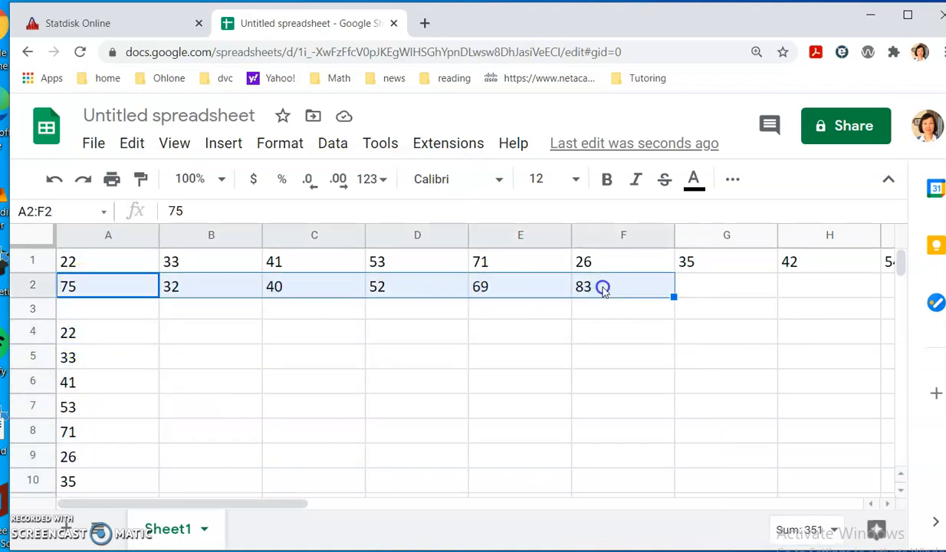
{"action": "right_click", "coordinate": [532, 279]}
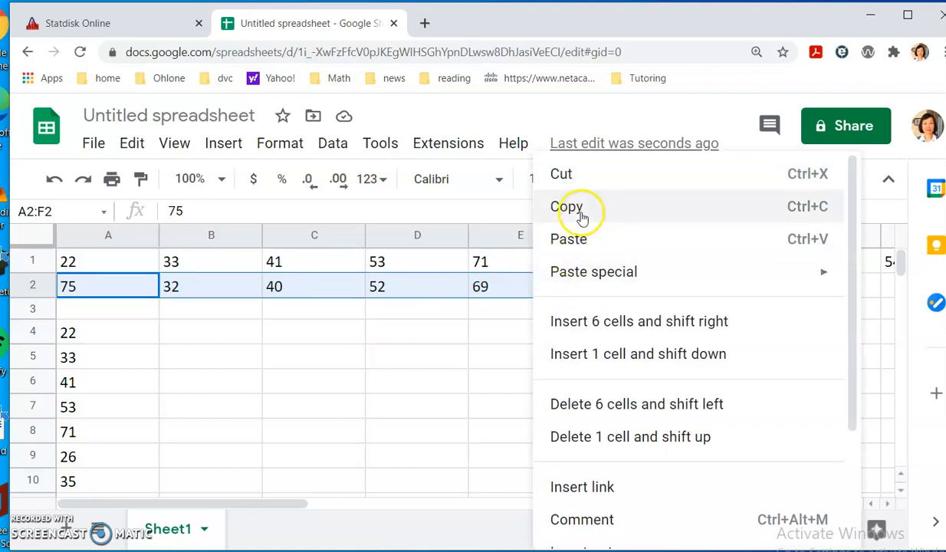
{"action": "left_click", "coordinate": [576, 205]}
{"action": "scroll", "coordinate": [181, 434], "scroll_direction": "down", "scroll_amount": 9}
{"action": "scroll", "coordinate": [131, 390], "scroll_direction": "up", "scroll_amount": 2}
{"action": "left_click", "coordinate": [103, 385]}
{"action": "right_click", "coordinate": [103, 384]}
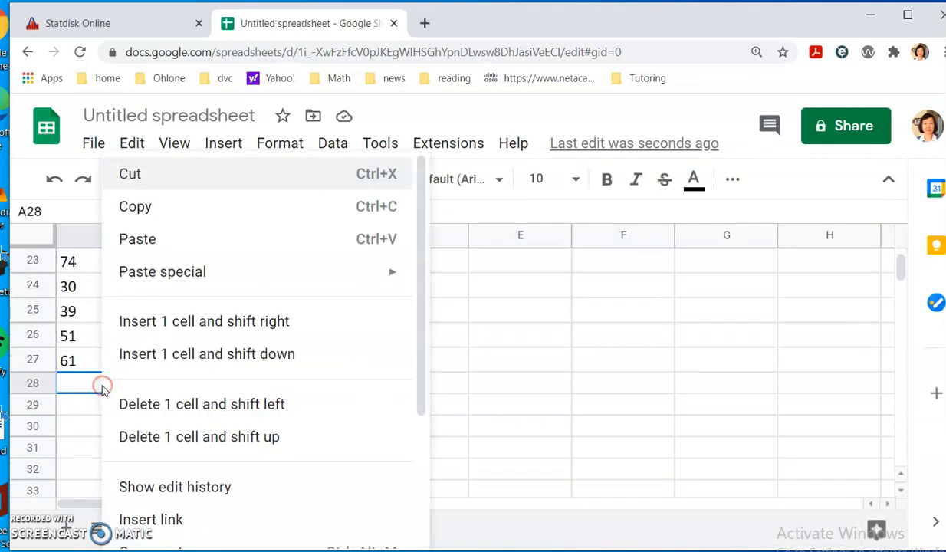
{"action": "mouse_move", "coordinate": [194, 278]}
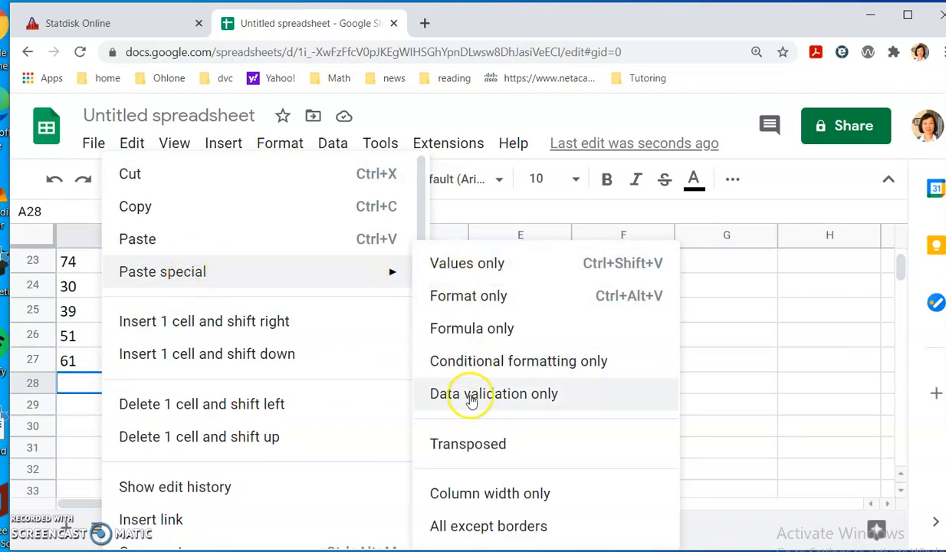
{"action": "left_click", "coordinate": [473, 443]}
{"action": "scroll", "coordinate": [200, 355], "scroll_direction": "up", "scroll_amount": 7}
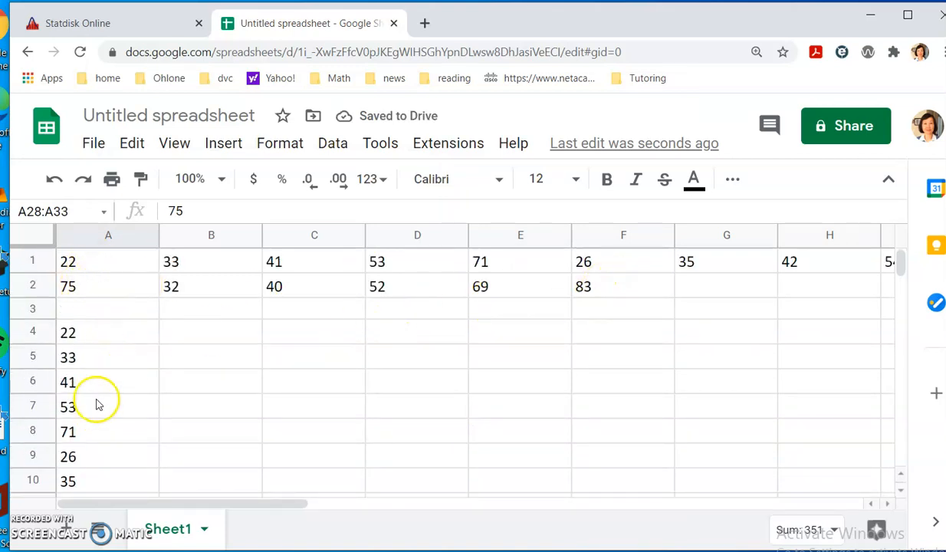
{"action": "scroll", "coordinate": [100, 410], "scroll_direction": "down", "scroll_amount": 7}
- Copy the column of 30 commute times in A4:A33
{"action": "scroll", "coordinate": [110, 407], "scroll_direction": "down", "scroll_amount": 3}
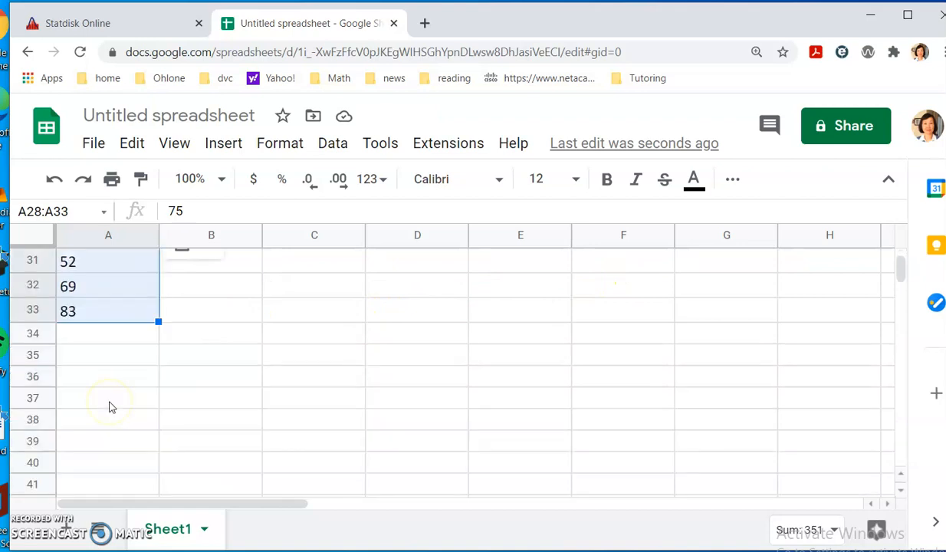
{"action": "scroll", "coordinate": [110, 407], "scroll_direction": "up", "scroll_amount": 10}
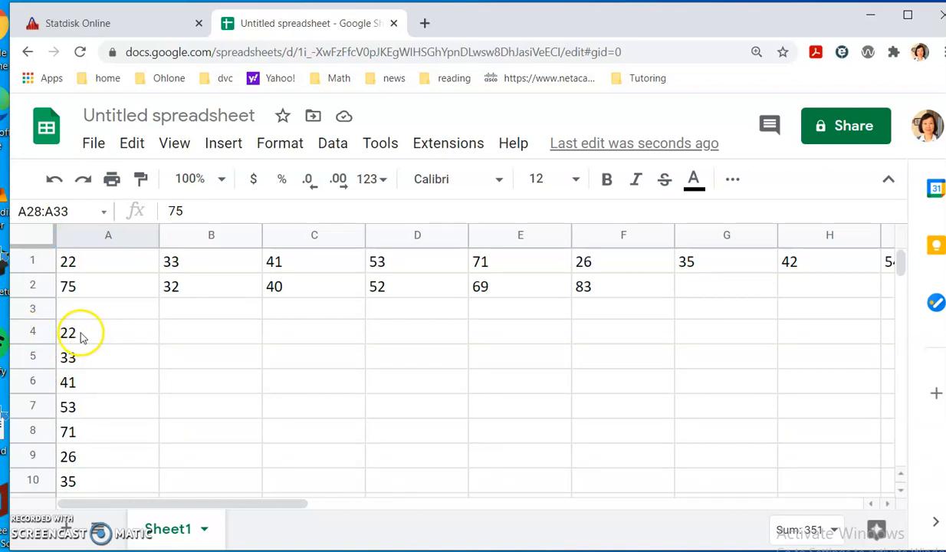
{"action": "scroll", "coordinate": [121, 345], "scroll_direction": "down", "scroll_amount": 9}
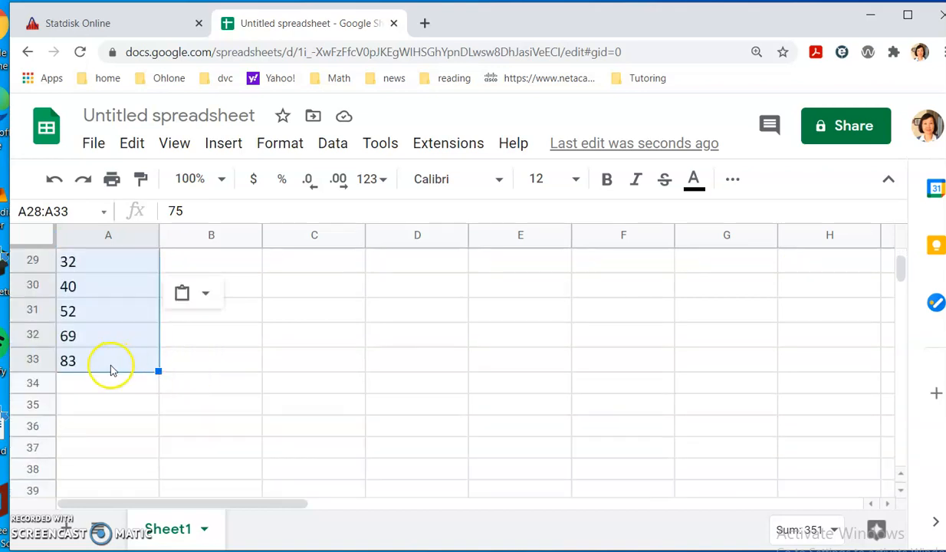
{"action": "scroll", "coordinate": [111, 371], "scroll_direction": "up", "scroll_amount": 10}
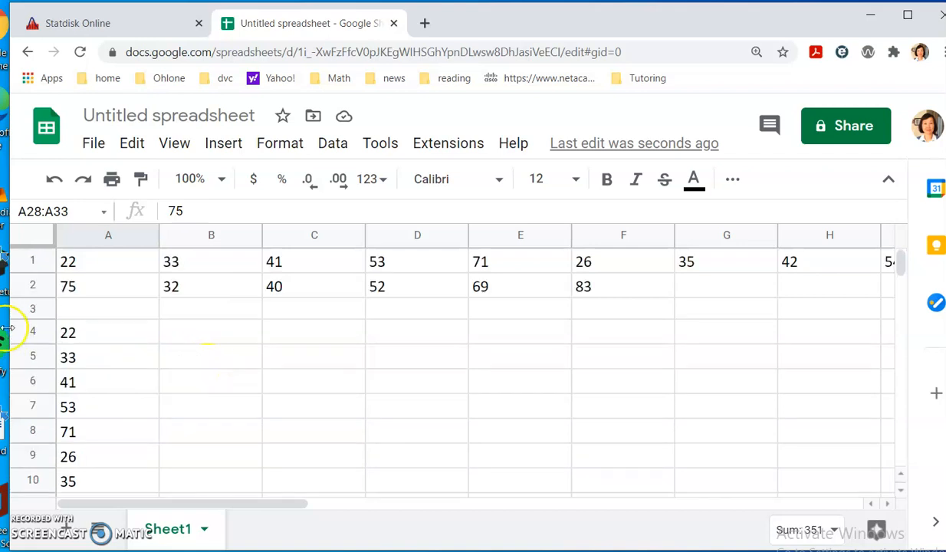
{"action": "left_click_drag", "start_coordinate": [100, 341], "coordinate": [131, 366]}
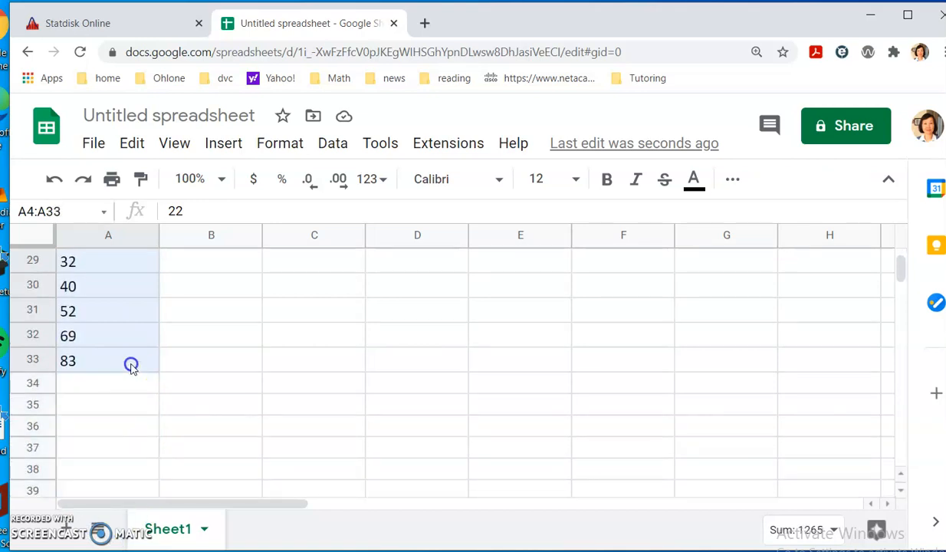
{"action": "right_click", "coordinate": [131, 366]}
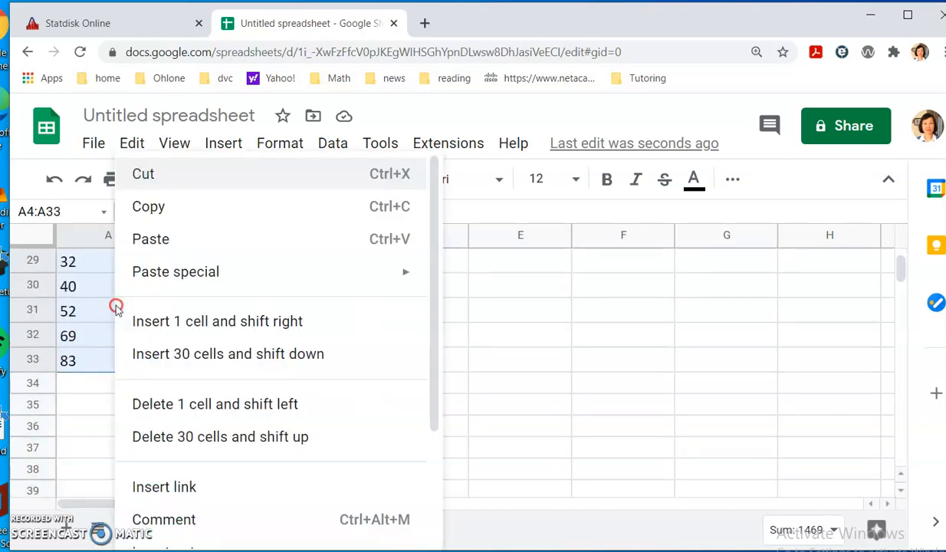
{"action": "left_click", "coordinate": [160, 210]}
- Return to the Statdisk Online browser tab
{"action": "key", "text": "alt+Tab"}
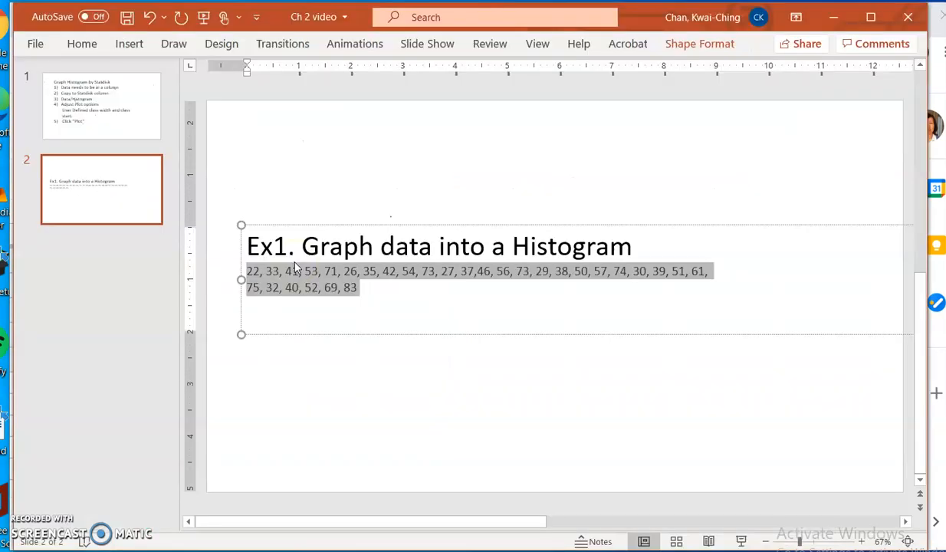
{"action": "key", "text": "alt+Tab"}
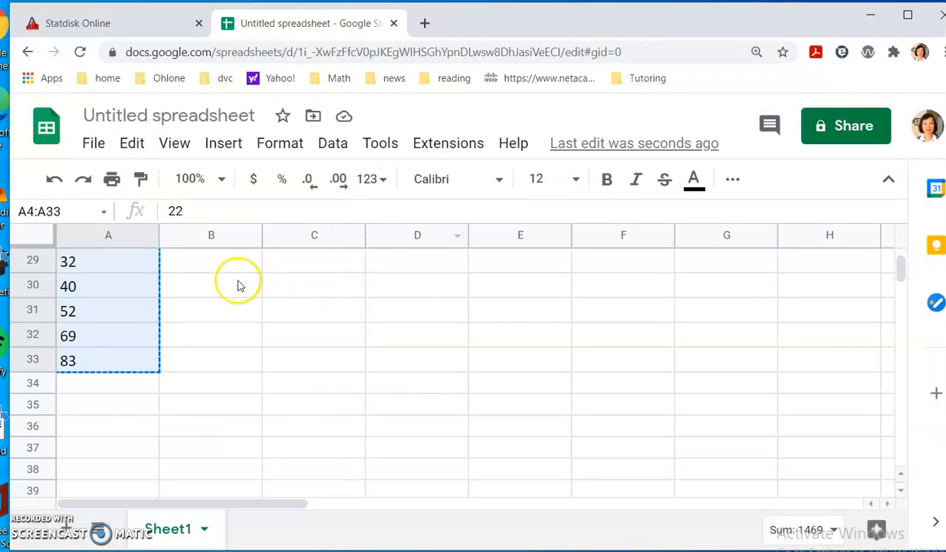
{"action": "left_click", "coordinate": [126, 31]}
- Re-copy the selected commute-time cells in Google Sheets
{"action": "scroll", "coordinate": [420, 292], "scroll_direction": "up", "scroll_amount": 3}
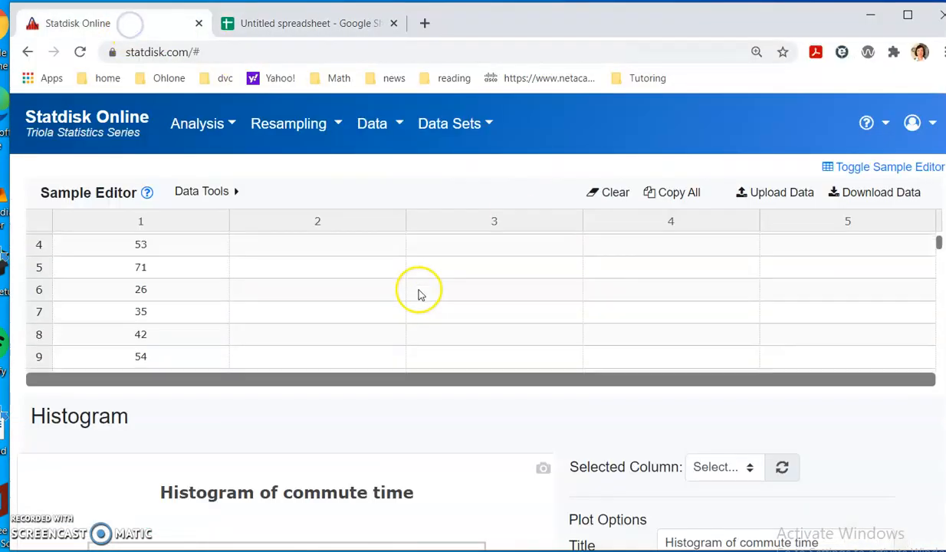
{"action": "double_click", "coordinate": [393, 242]}
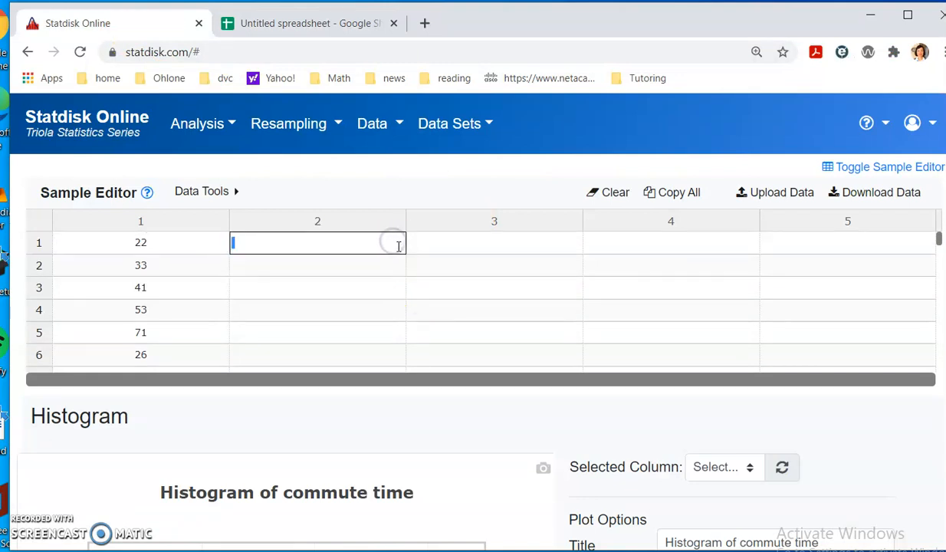
{"action": "key", "text": "Escape"}
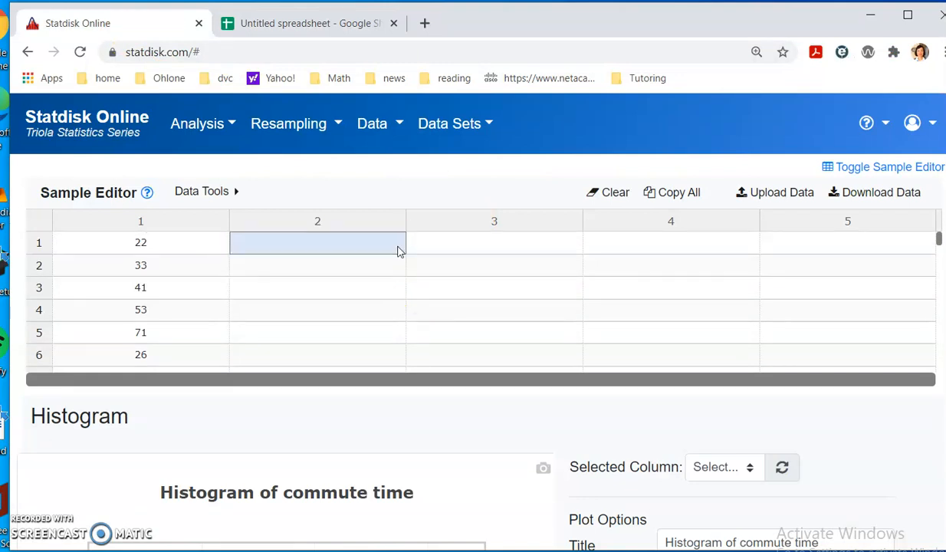
{"action": "key", "text": "alt+Tab"}
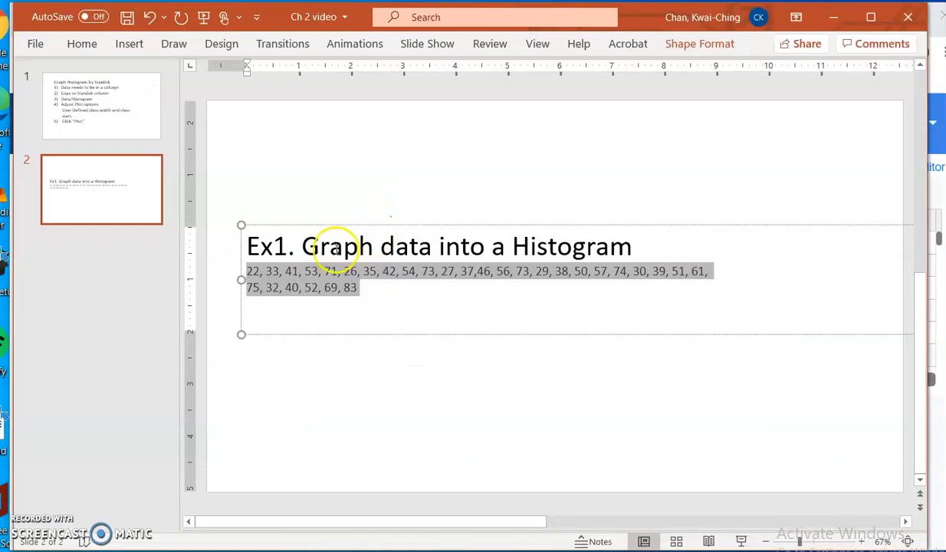
{"action": "key", "text": "alt+Tab"}
{"action": "key", "text": "alt+Tab"}
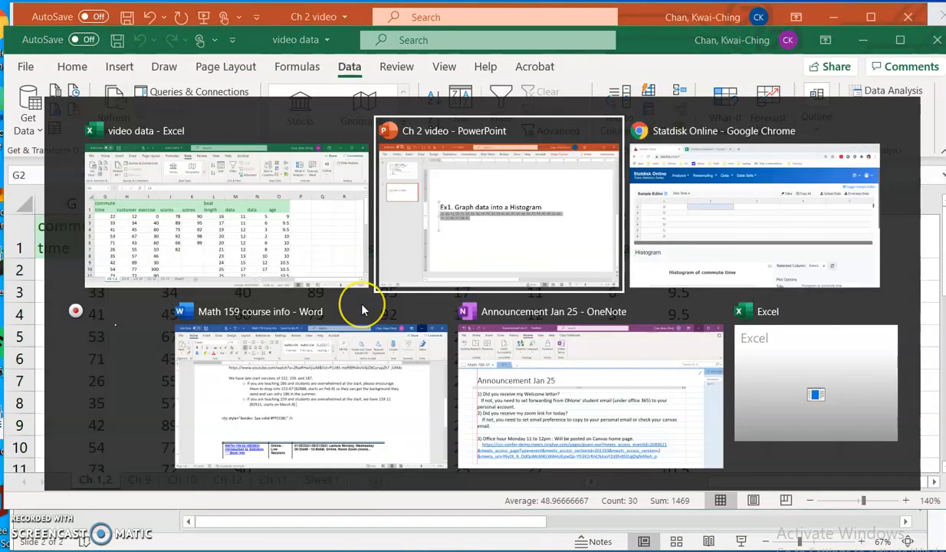
{"action": "key", "text": "alt+Tab"}
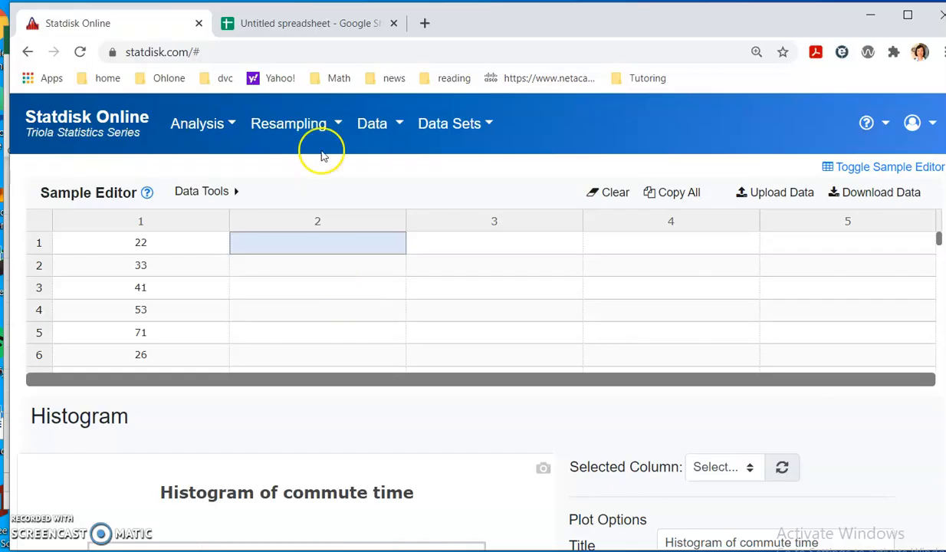
{"action": "left_click", "coordinate": [338, 24]}
{"action": "right_click", "coordinate": [131, 282]}
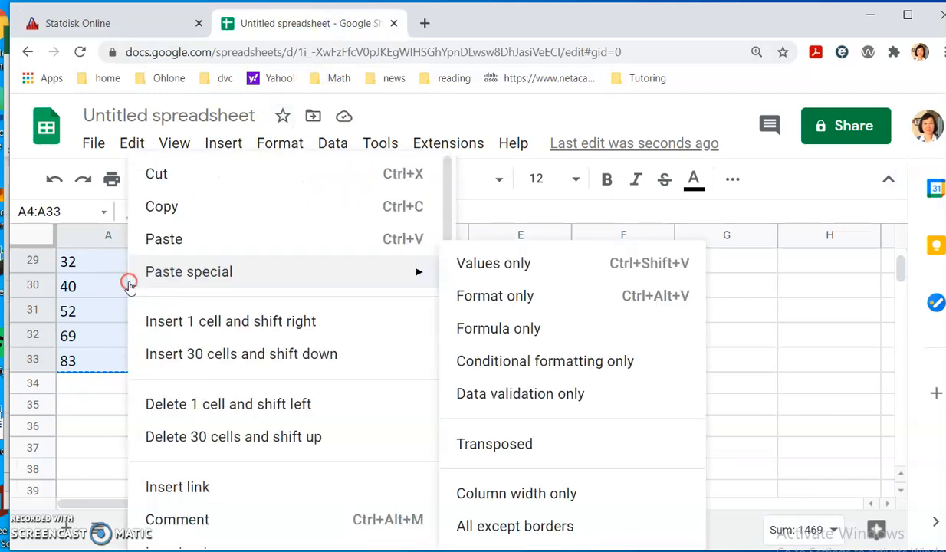
{"action": "left_click", "coordinate": [185, 207]}
- Paste the 30 values into the Sample Editor's column 2, starting at row 1
{"action": "key", "text": "alt+Tab"}
{"action": "key", "text": "alt+Tab"}
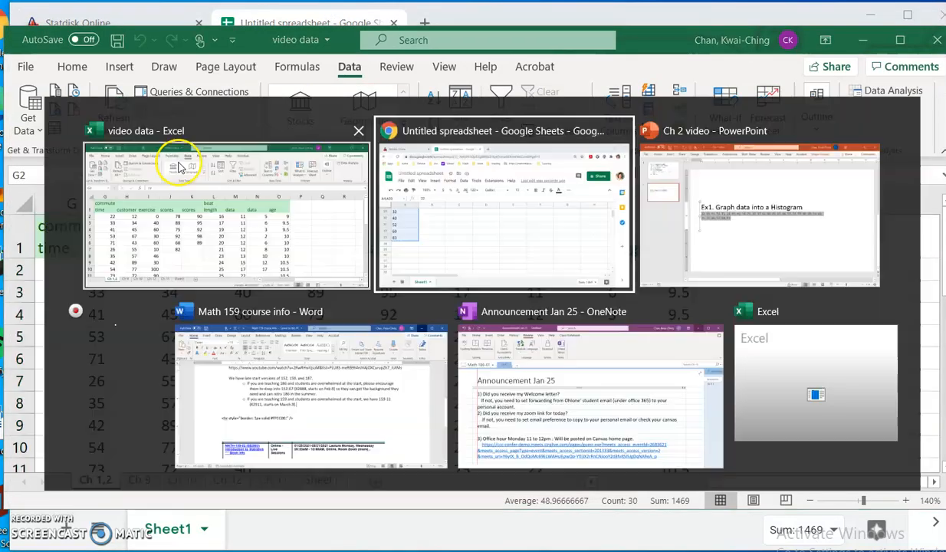
{"action": "left_click", "coordinate": [152, 30]}
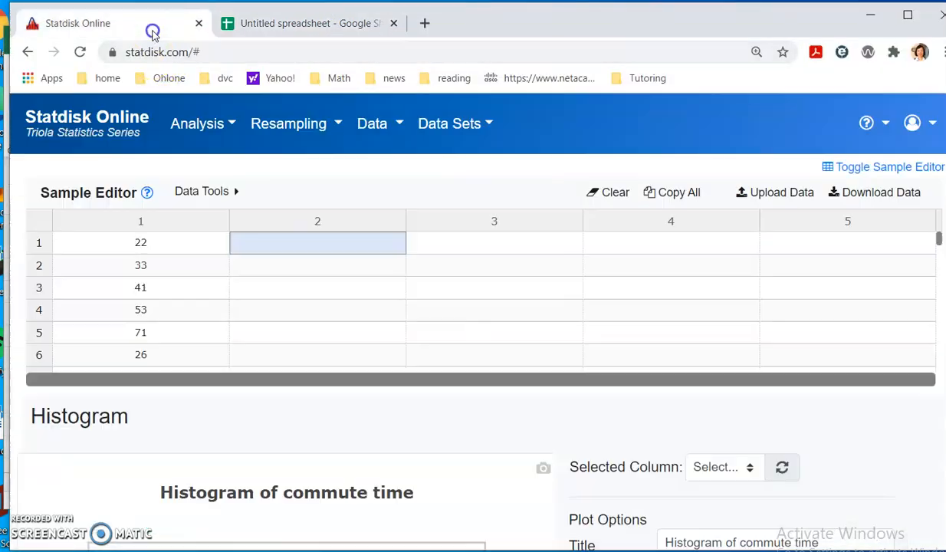
{"action": "left_click", "coordinate": [291, 244]}
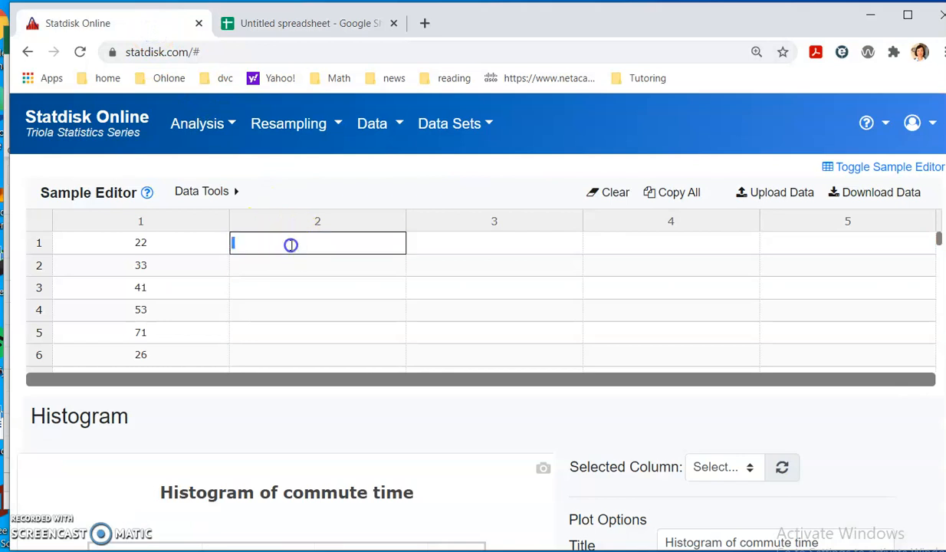
{"action": "key", "text": "ctrl+v"}
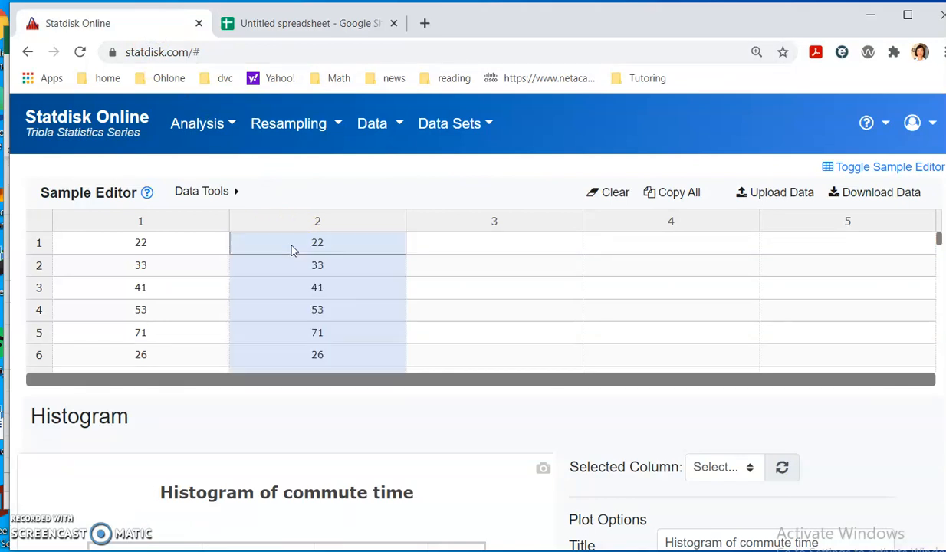
{"action": "scroll", "coordinate": [328, 273], "scroll_direction": "down", "scroll_amount": 10}
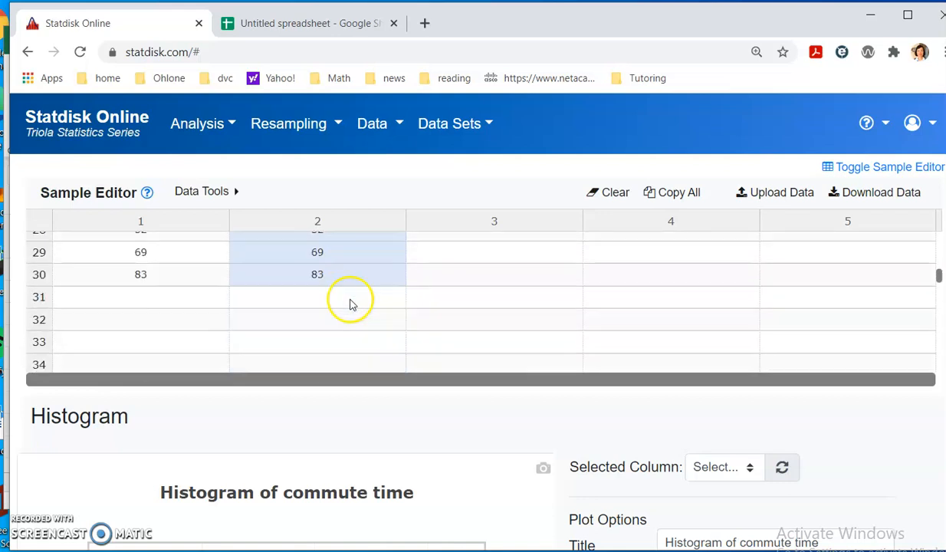
{"action": "scroll", "coordinate": [259, 266], "scroll_direction": "up", "scroll_amount": 10}
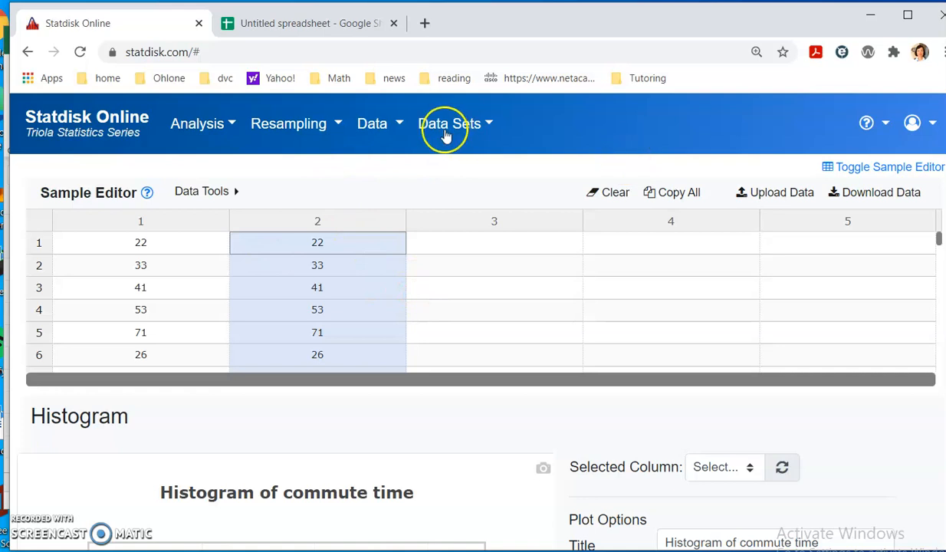
- Open the Histogram page with column 2 selected as the data
{"action": "left_click", "coordinate": [376, 124]}
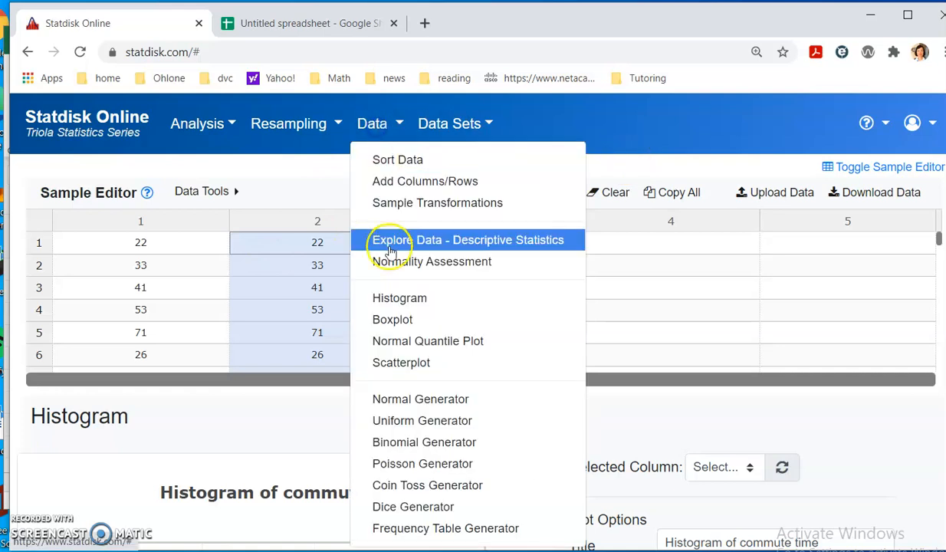
{"action": "left_click", "coordinate": [401, 299]}
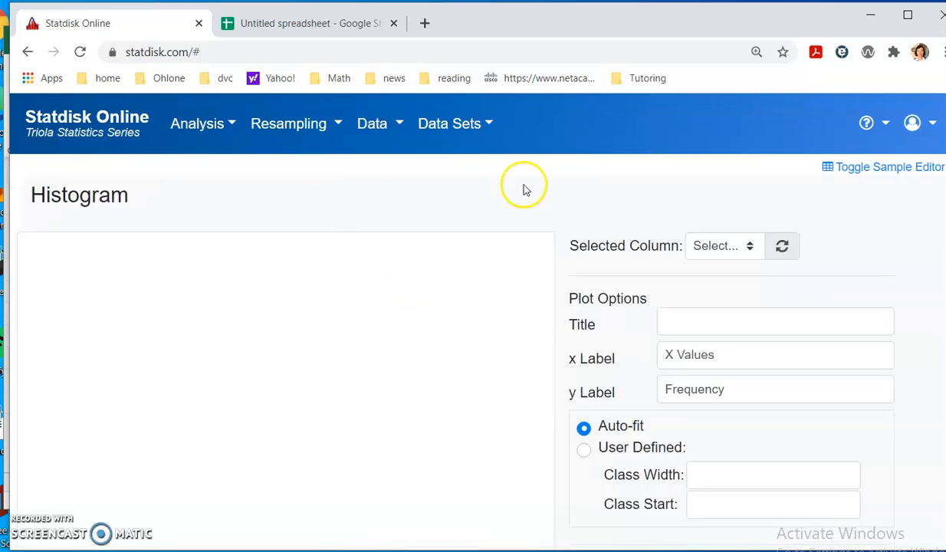
{"action": "left_click", "coordinate": [752, 249]}
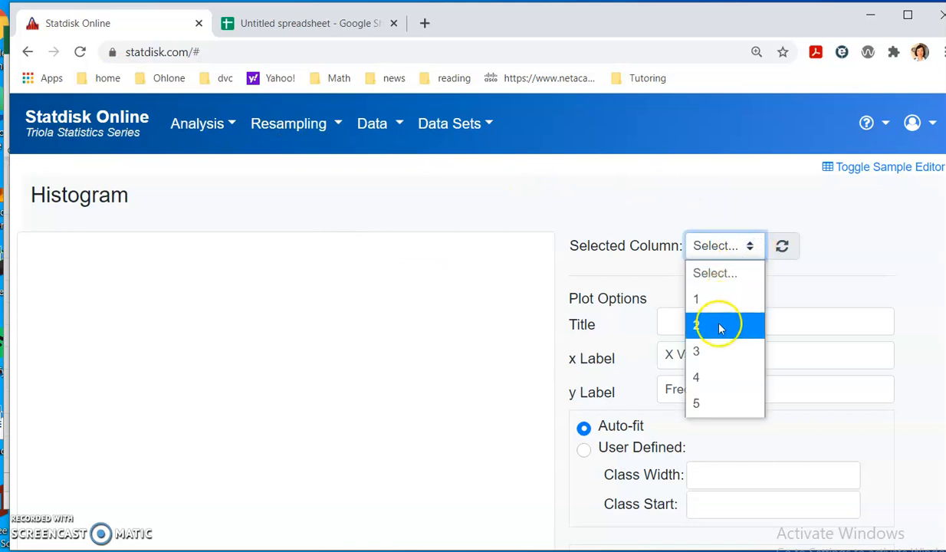
{"action": "left_click", "coordinate": [722, 325]}
{"action": "scroll", "coordinate": [640, 278], "scroll_direction": "down", "scroll_amount": 3}
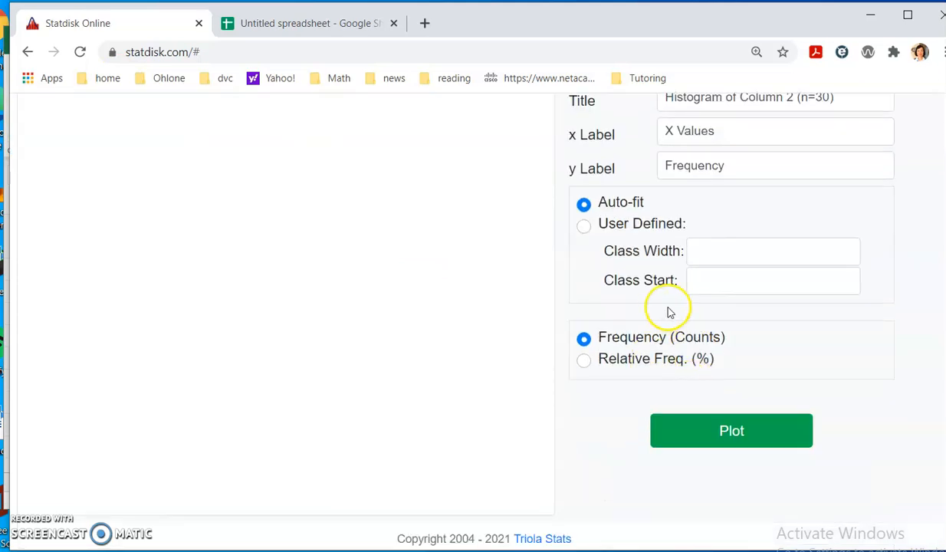
- Plot the histogram with user-defined classes: width 10, start 21
{"action": "left_click", "coordinate": [636, 223]}
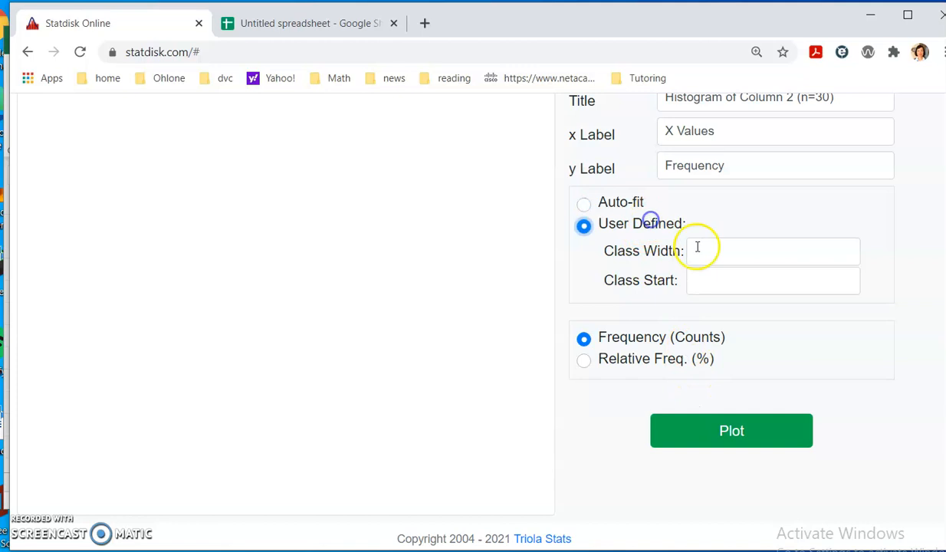
{"action": "left_click", "coordinate": [709, 252]}
{"action": "type", "text": "1"}
{"action": "left_click", "coordinate": [705, 285]}
{"action": "left_click", "coordinate": [712, 281]}
{"action": "type", "text": "21"}
{"action": "left_click", "coordinate": [728, 429]}
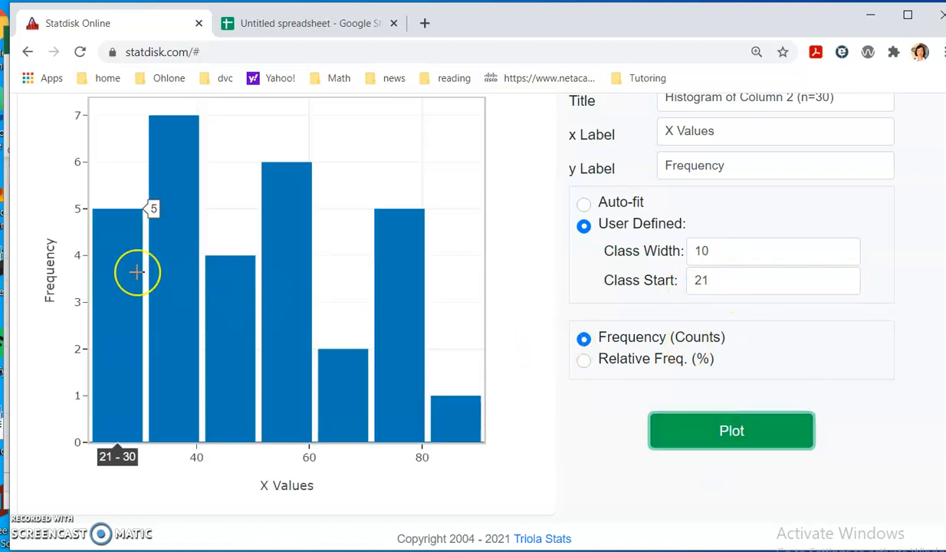
{"action": "left_click", "coordinate": [156, 271]}
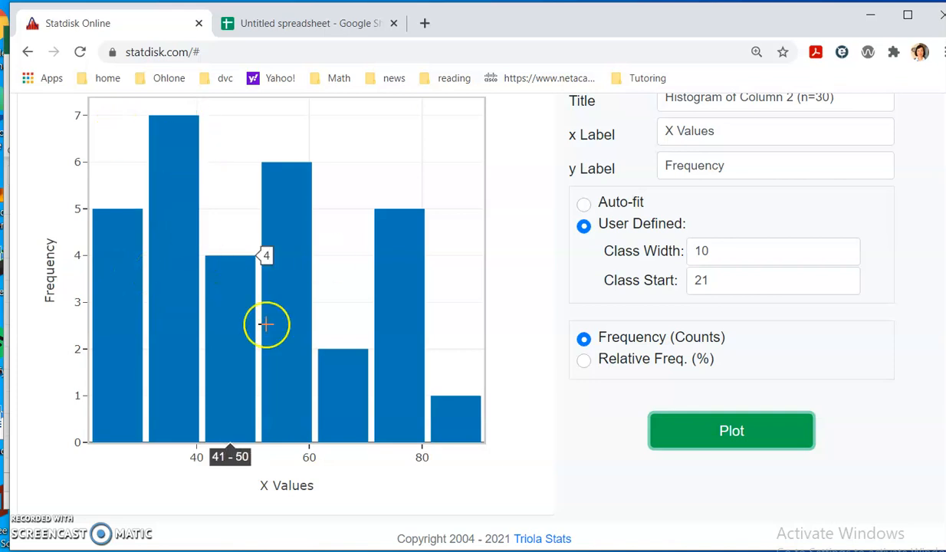
{"action": "scroll", "coordinate": [567, 307], "scroll_direction": "up", "scroll_amount": 3}
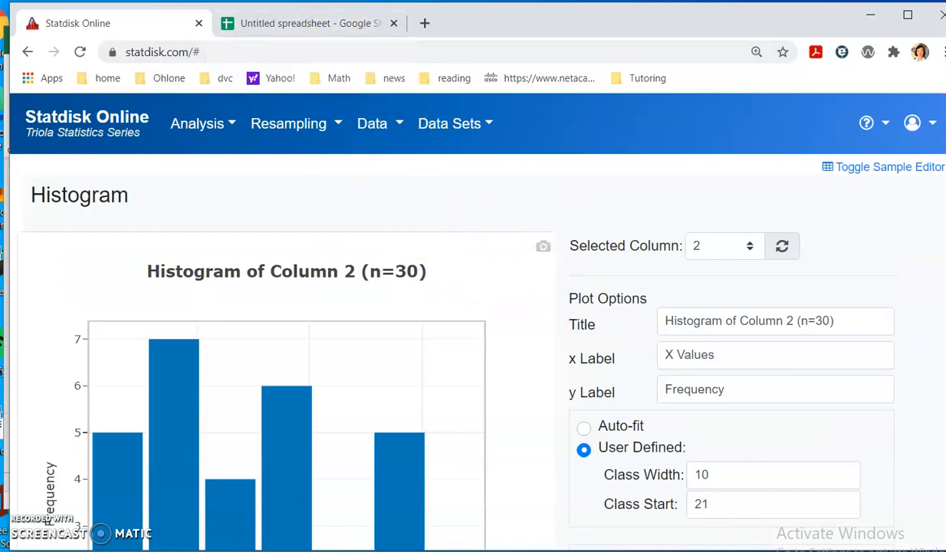
- Check the data list on the PowerPoint slide, minimize PowerPoint, and show the Sample Editor grid again
{"action": "mouse_move", "coordinate": [425, 550]}
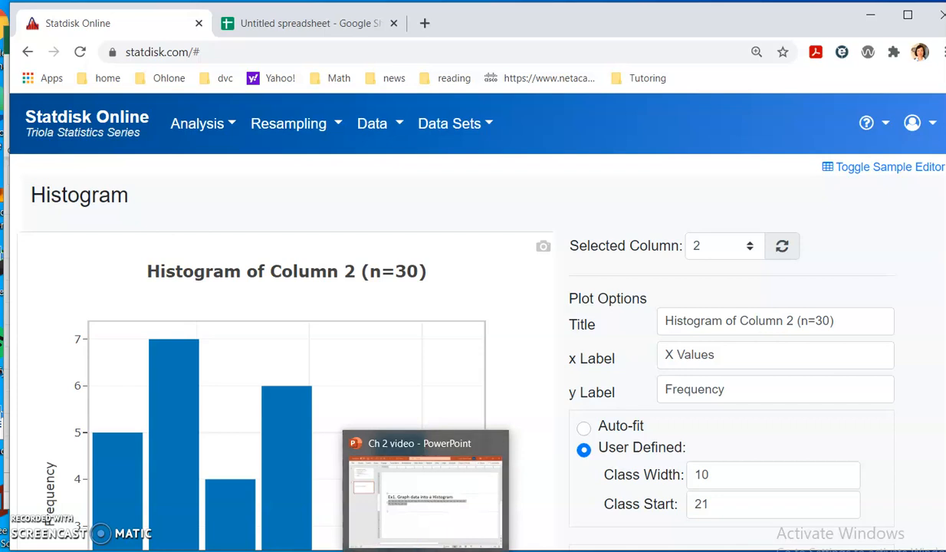
{"action": "left_click", "coordinate": [437, 506]}
{"action": "left_click", "coordinate": [441, 310]}
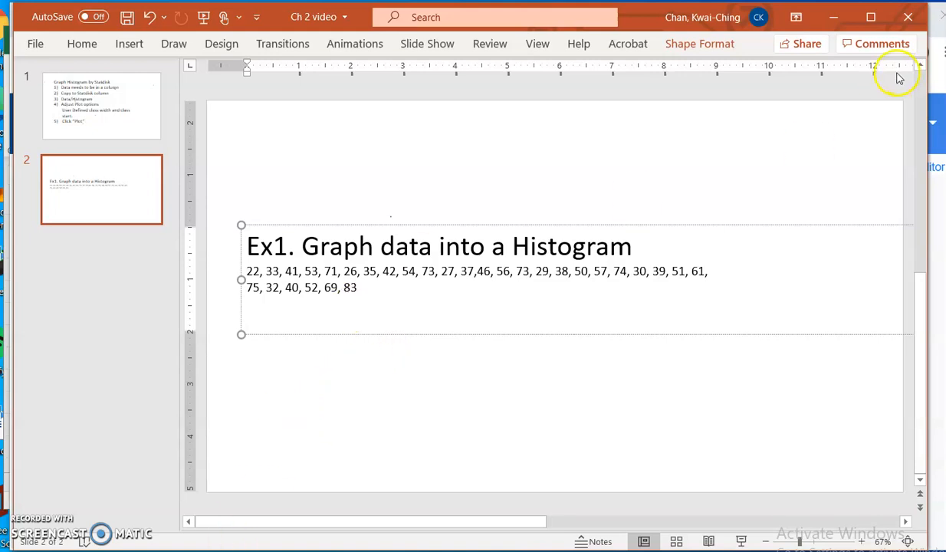
{"action": "left_click", "coordinate": [838, 21]}
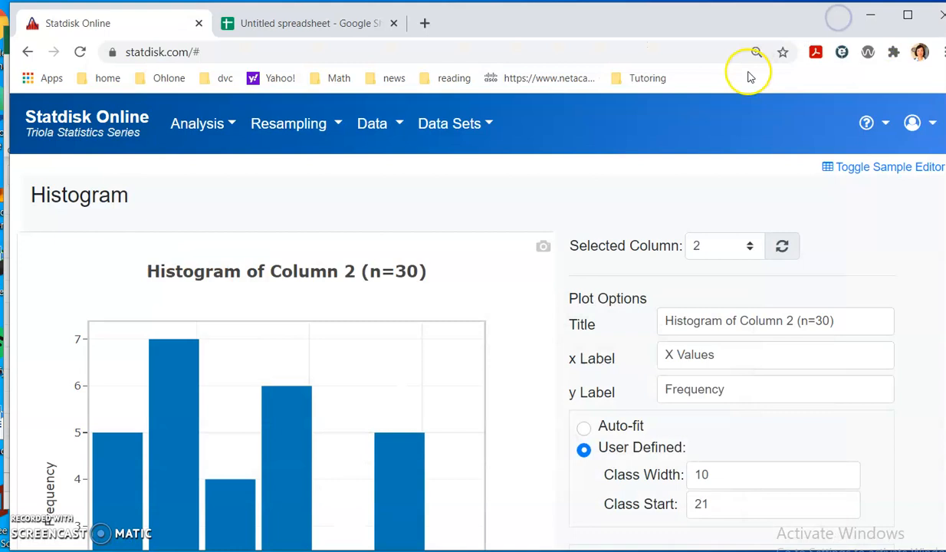
{"action": "scroll", "coordinate": [414, 122], "scroll_direction": "down", "scroll_amount": 2}
{"action": "scroll", "coordinate": [418, 128], "scroll_direction": "up", "scroll_amount": 2}
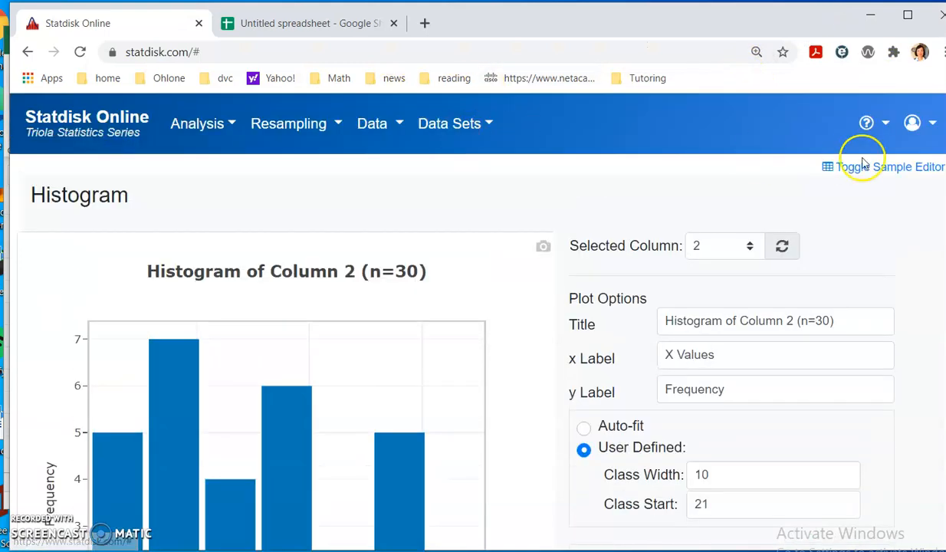
{"action": "left_click", "coordinate": [909, 167]}
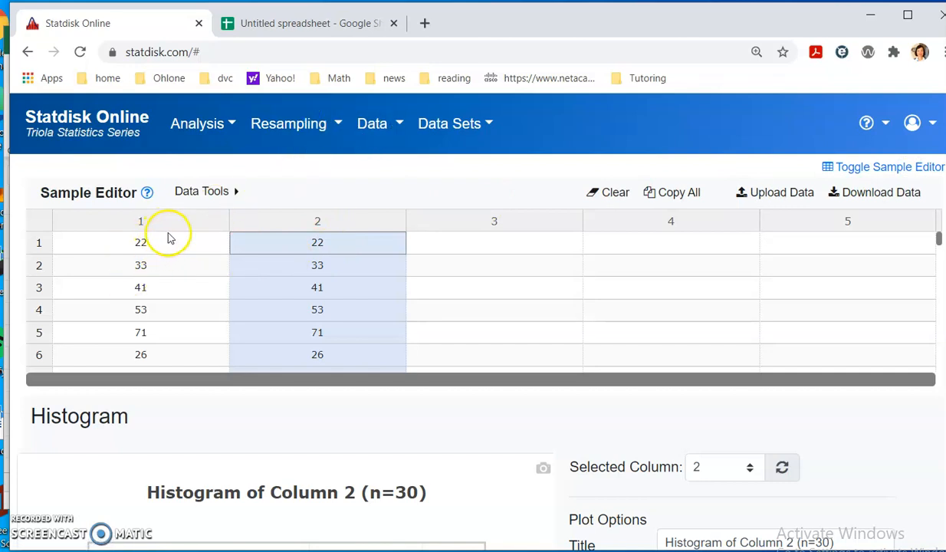
- Open a new Histogram for column 1 with the User Defined class option selected
{"action": "left_click", "coordinate": [379, 126]}
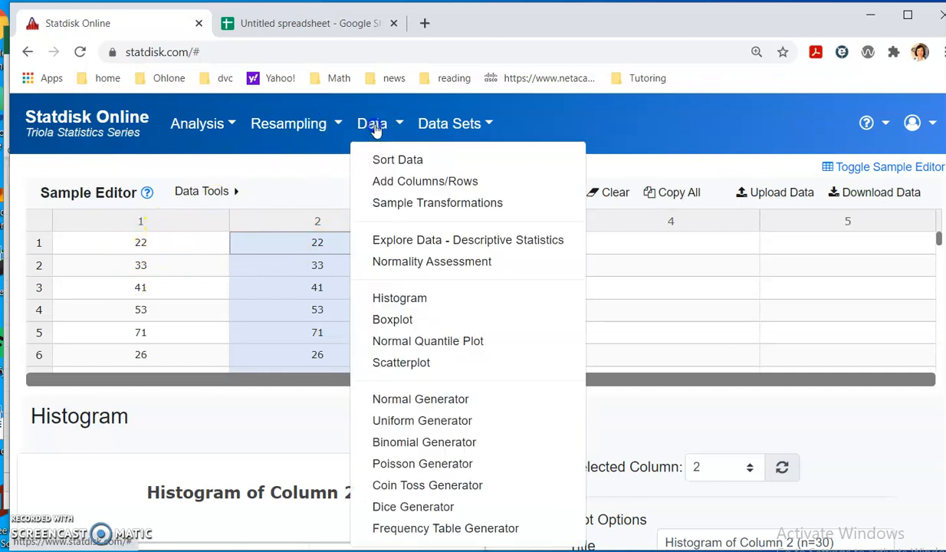
{"action": "left_click", "coordinate": [416, 298]}
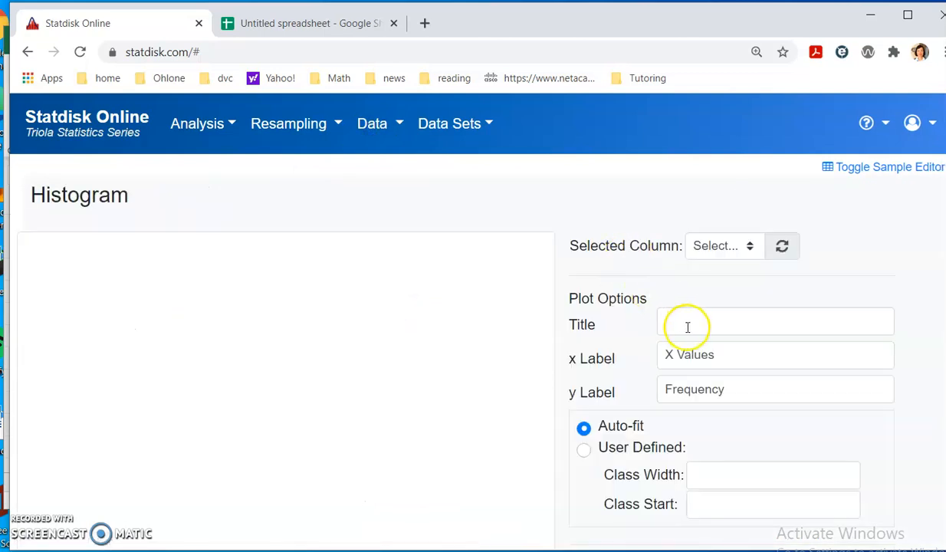
{"action": "left_click", "coordinate": [751, 245]}
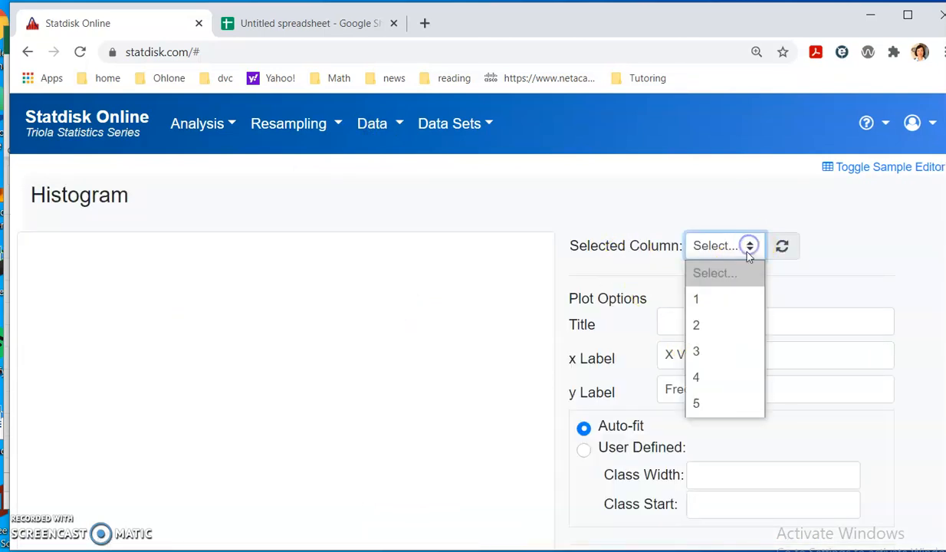
{"action": "left_click", "coordinate": [728, 299]}
{"action": "scroll", "coordinate": [727, 342], "scroll_direction": "down", "scroll_amount": 2}
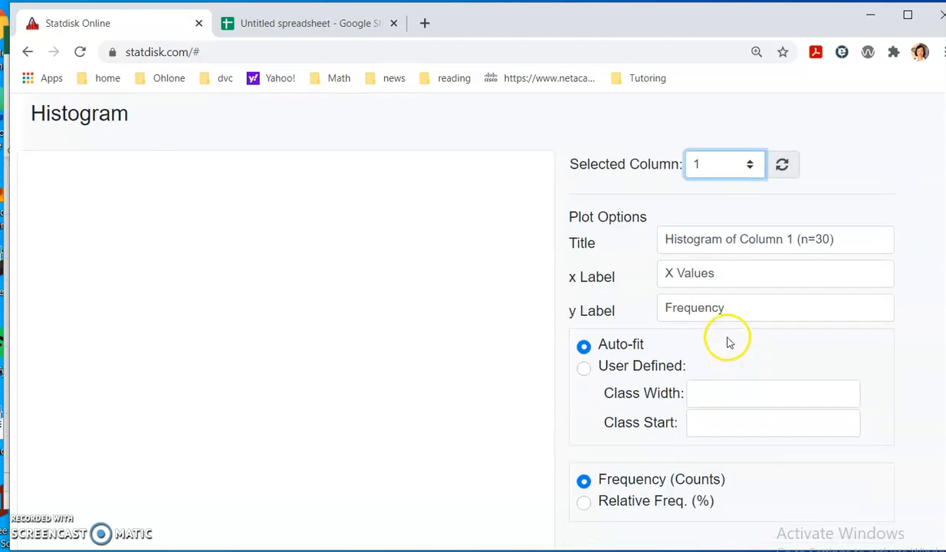
{"action": "scroll", "coordinate": [716, 332], "scroll_direction": "down", "scroll_amount": 2}
{"action": "left_click", "coordinate": [652, 289]}
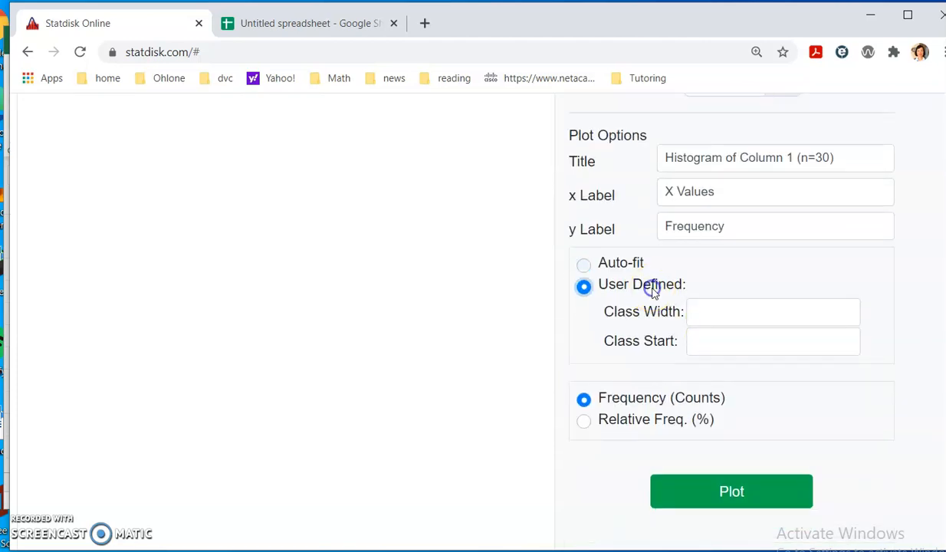